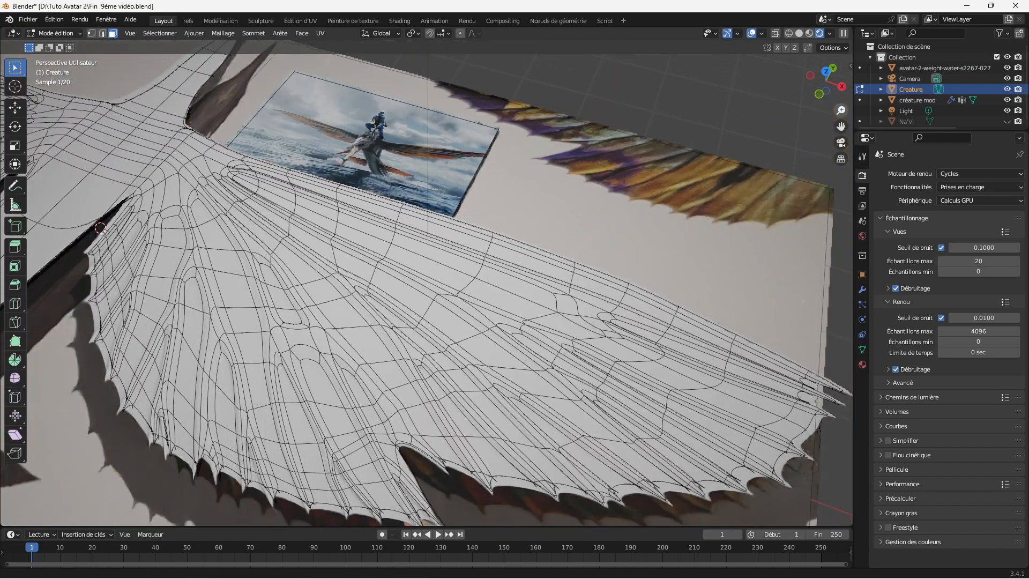
# Step: Inspect the creature's wing mesh and the reference images around it from several angles
pyautogui.moveTo(841, 127); pyautogui.dragTo(810, 119)
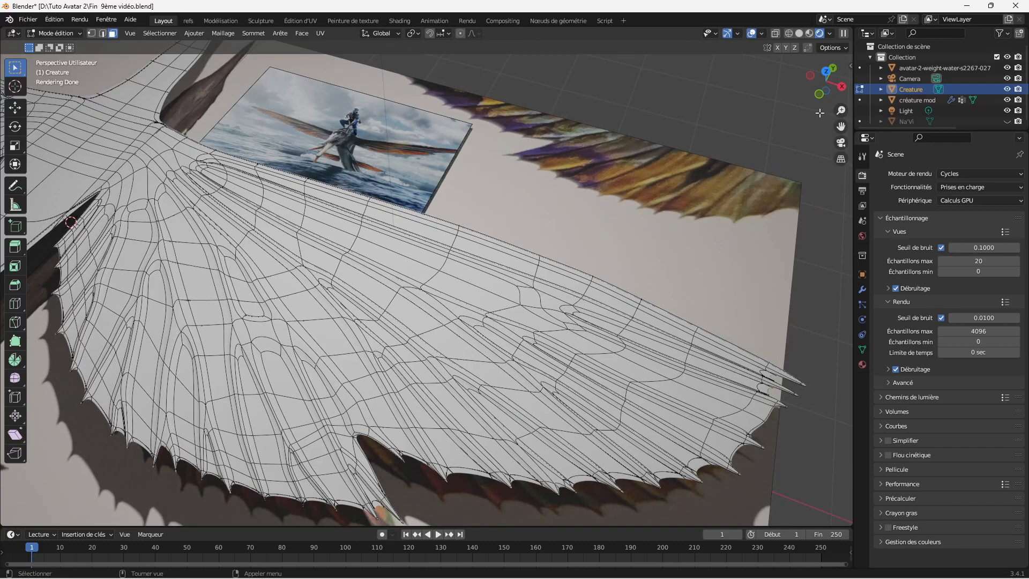
pyautogui.moveTo(837, 100); pyautogui.dragTo(841, 86)
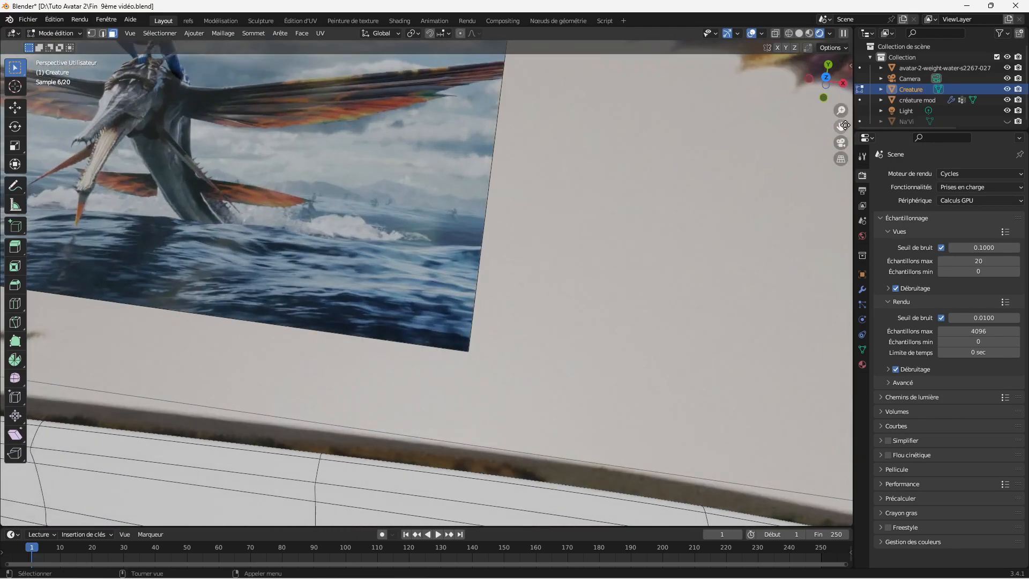
pyautogui.moveTo(841, 127); pyautogui.dragTo(1027, 343)
pyautogui.moveTo(840, 110); pyautogui.dragTo(813, 47)
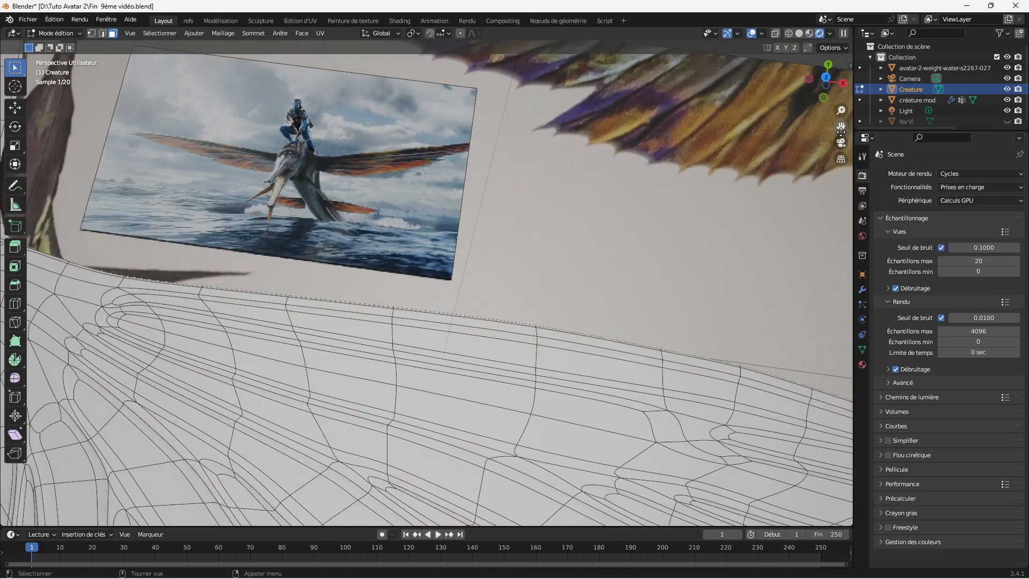
pyautogui.moveTo(840, 109); pyautogui.dragTo(841, 126)
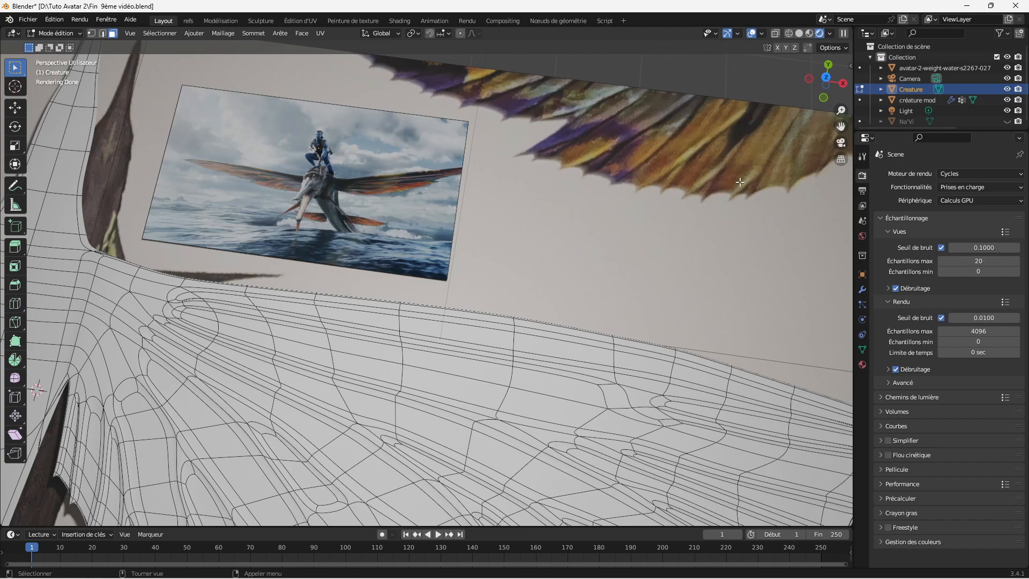
pyautogui.moveTo(841, 126); pyautogui.dragTo(825, 116)
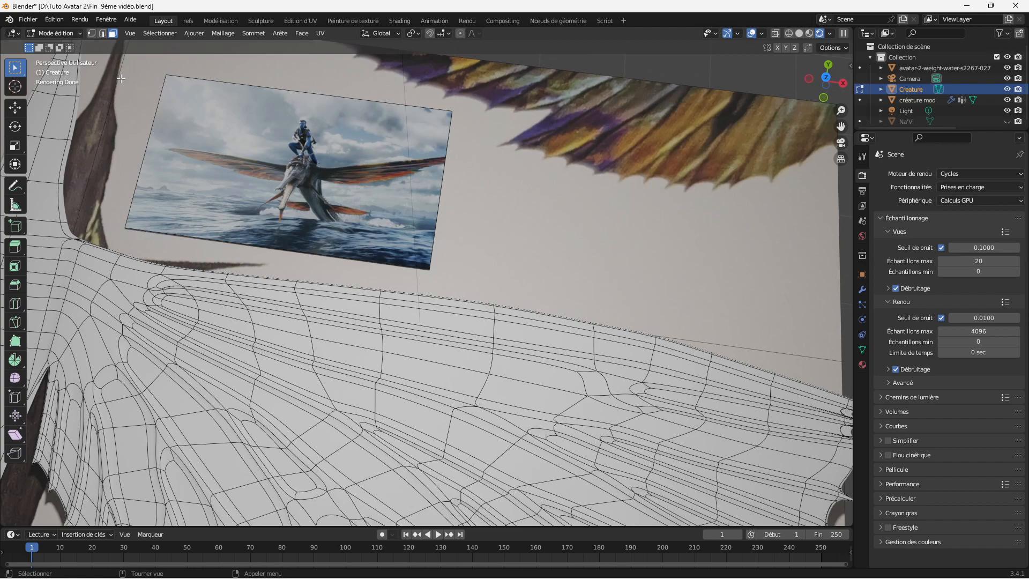
# Step: Start a new default scene, discarding the unsaved changes to the current file
pyautogui.click(28, 19)
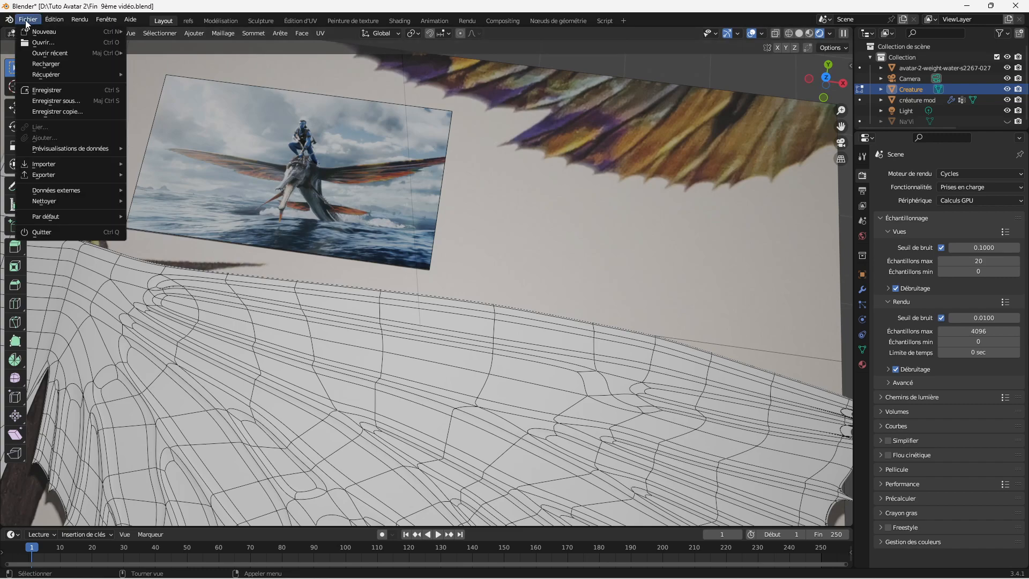
pyautogui.moveTo(42, 33)
pyautogui.click(158, 30)
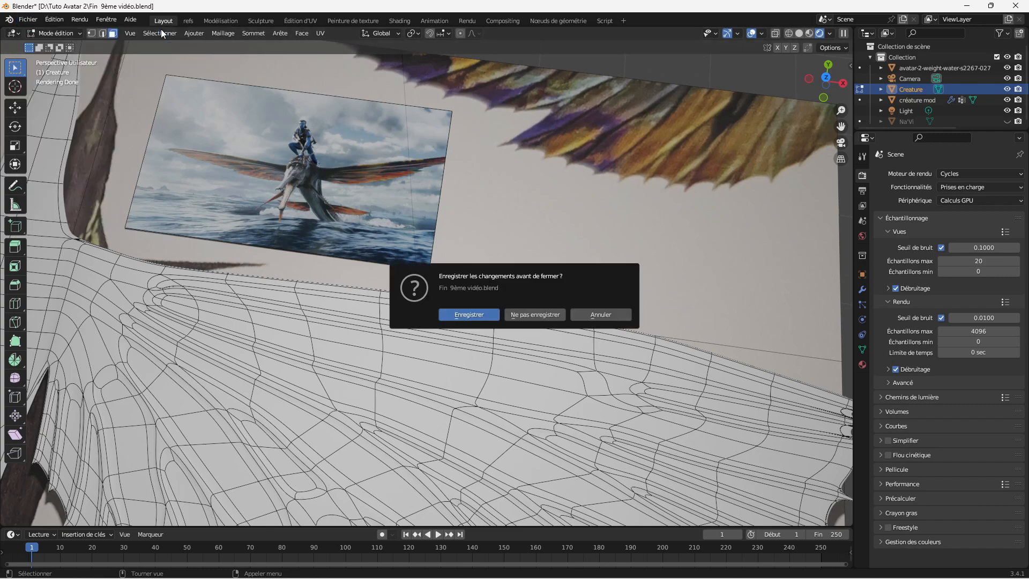
pyautogui.click(533, 314)
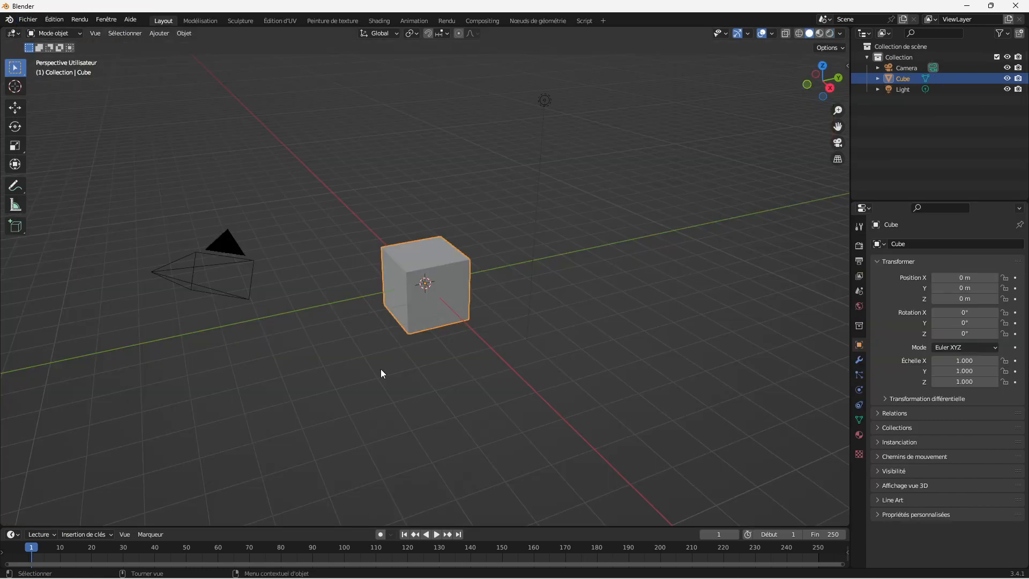
# Step: Examine the default cube up close in Object Mode and Edit Mode, returning to Object Mode
pyautogui.moveTo(837, 110)
pyautogui.mouseDown()
pyautogui.moveTo(837, 92)
pyautogui.moveTo(911, 96)
pyautogui.moveTo(843, 97)
pyautogui.mouseUp()
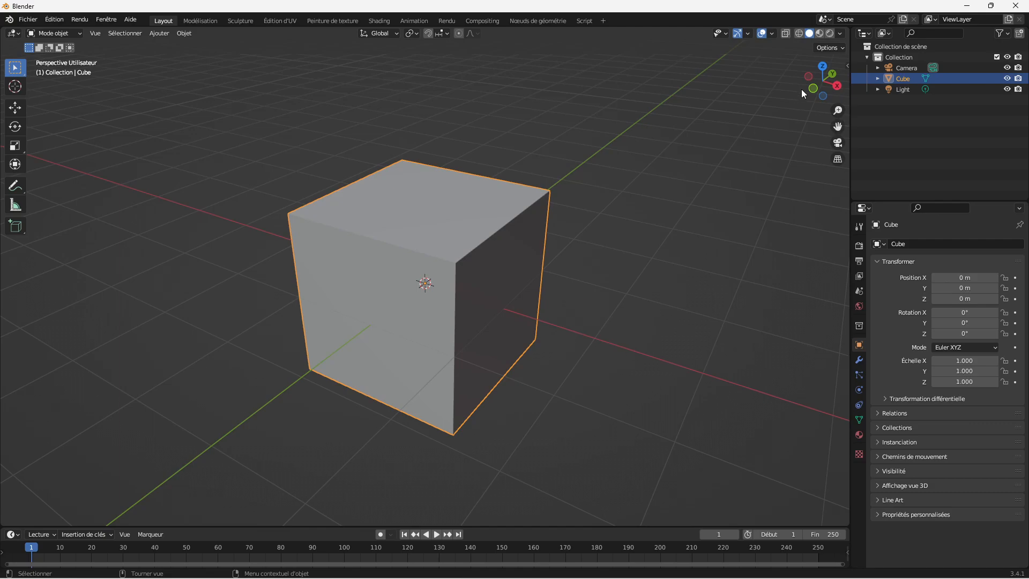
pyautogui.moveTo(837, 110); pyautogui.dragTo(711, 208)
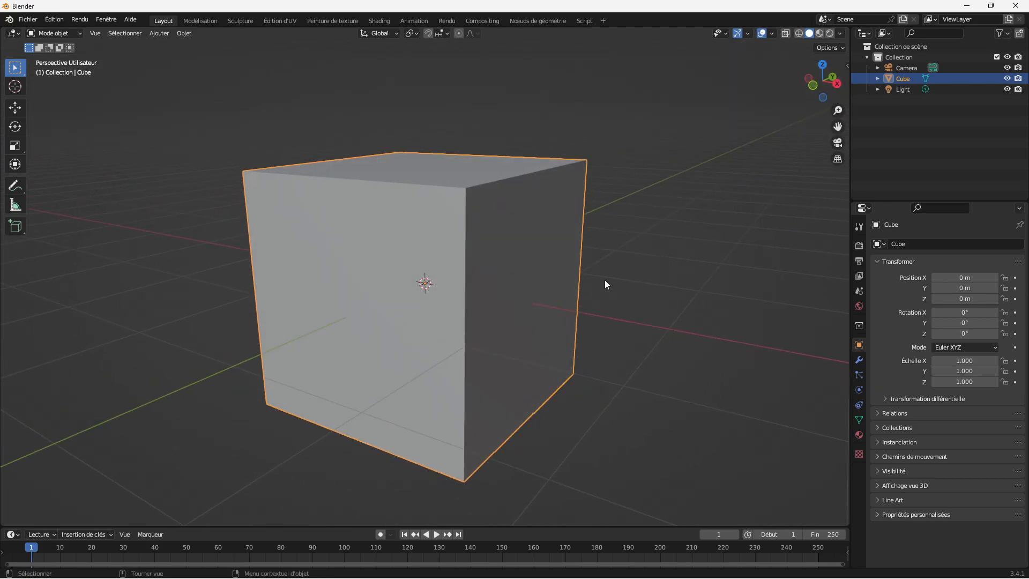
pyautogui.press('Tab')
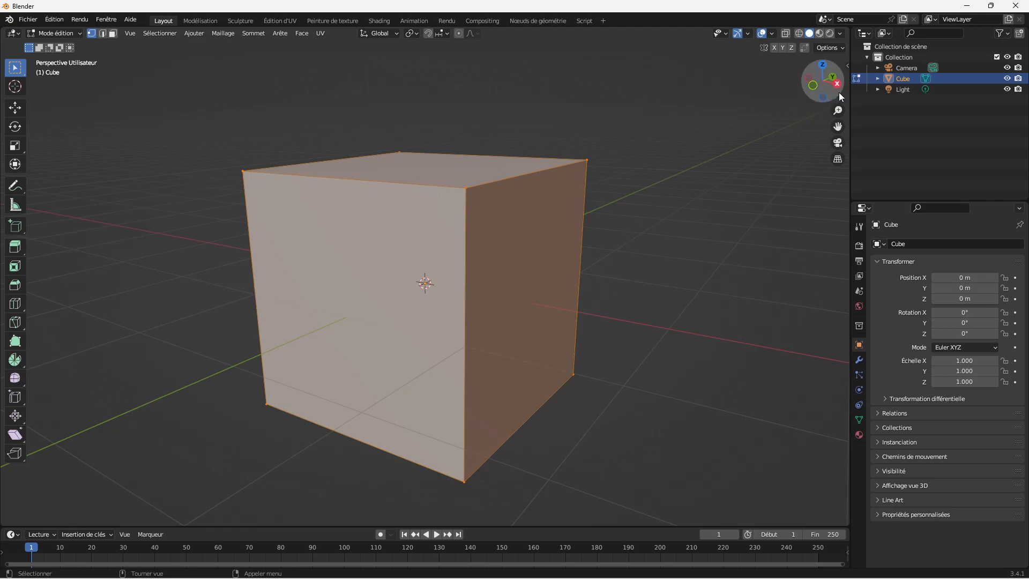
pyautogui.moveTo(837, 98); pyautogui.dragTo(809, 108)
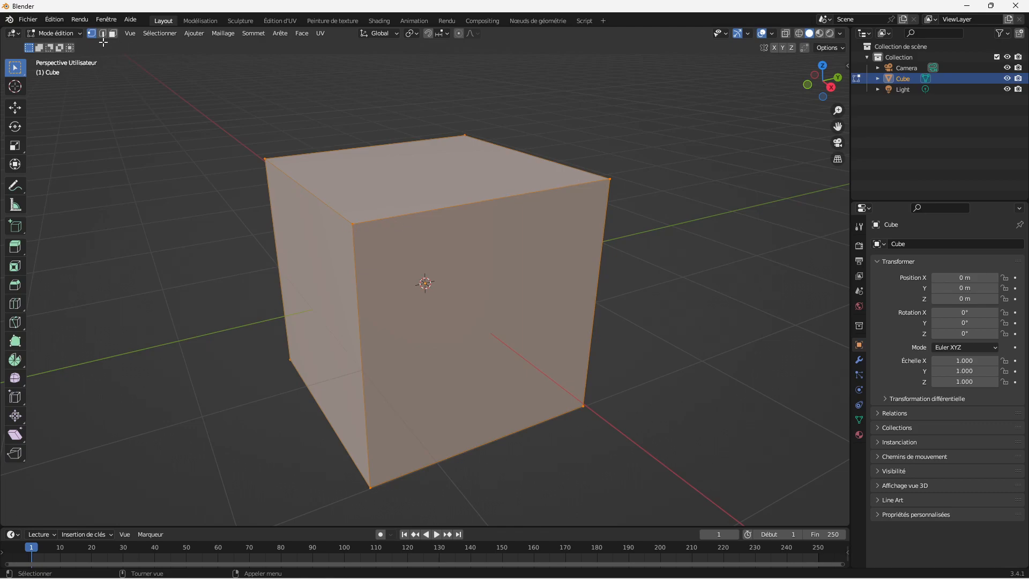
pyautogui.click(63, 31)
pyautogui.click(57, 46)
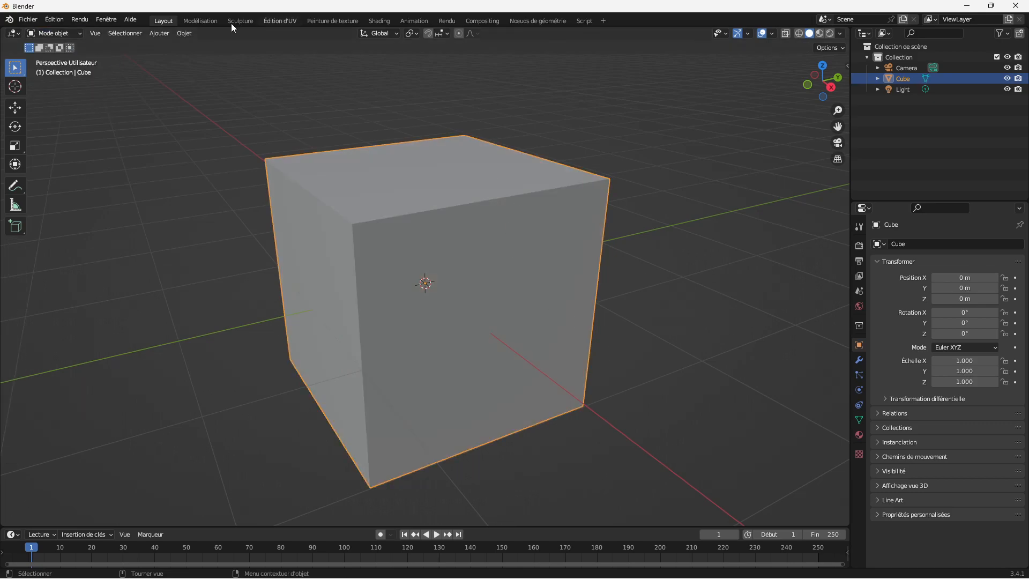
# Step: Add a plane mesh and move it about 3.71 m along the Y axis, out of the cube
pyautogui.click(159, 33)
pyautogui.moveTo(165, 45)
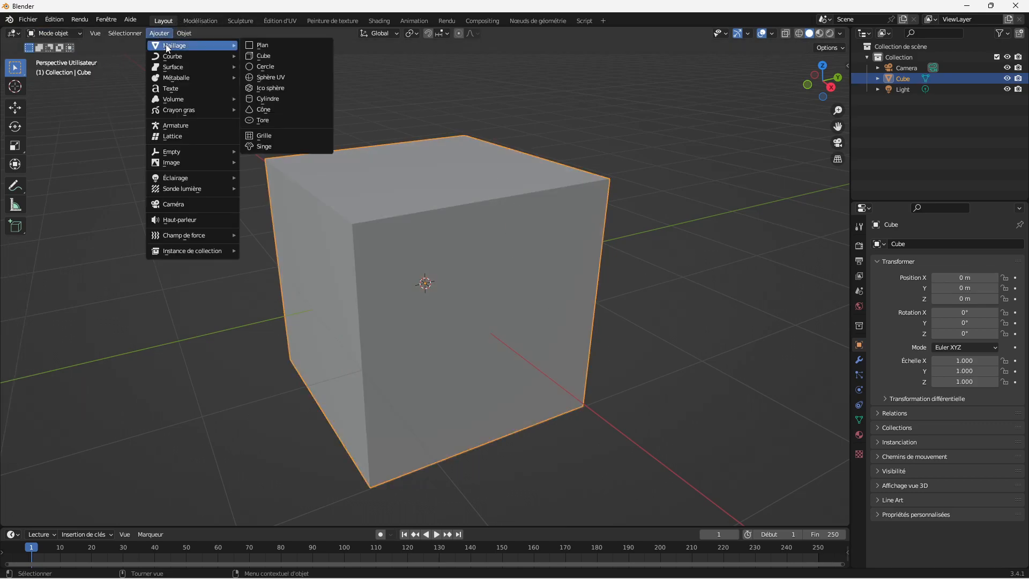
pyautogui.click(262, 45)
pyautogui.scroll(-3, 586, 357)
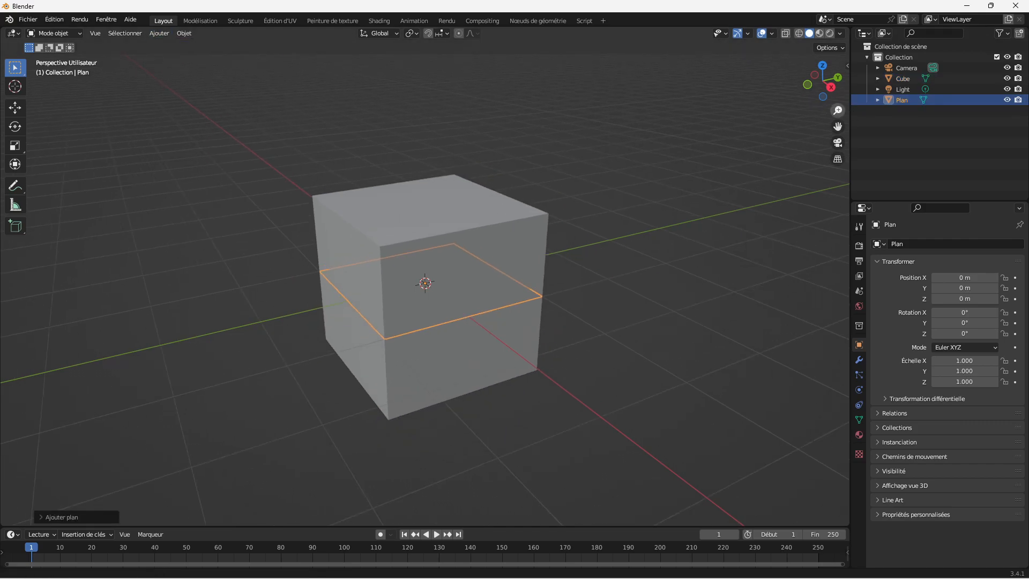
pyautogui.press('g')
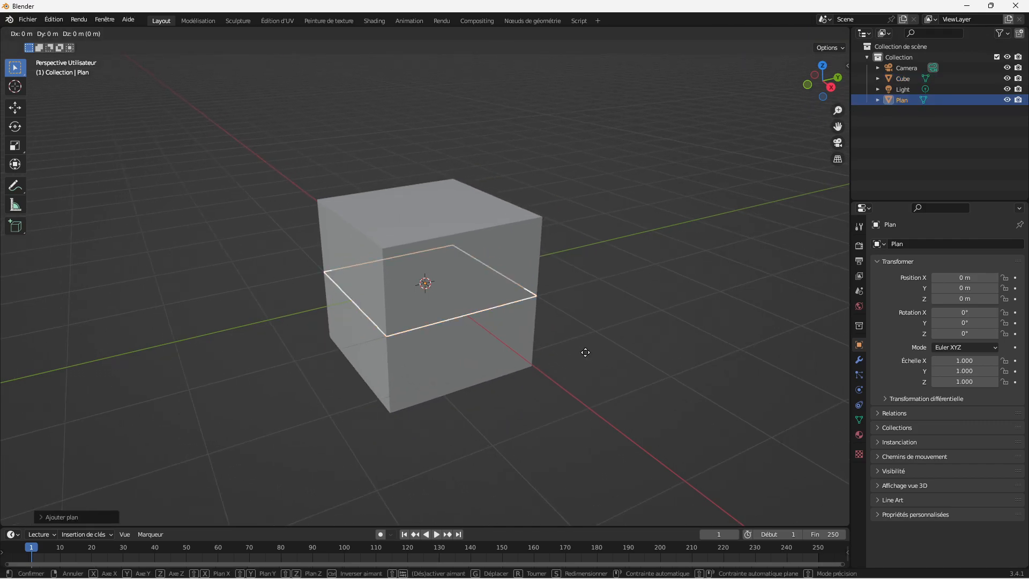
pyautogui.press('y')
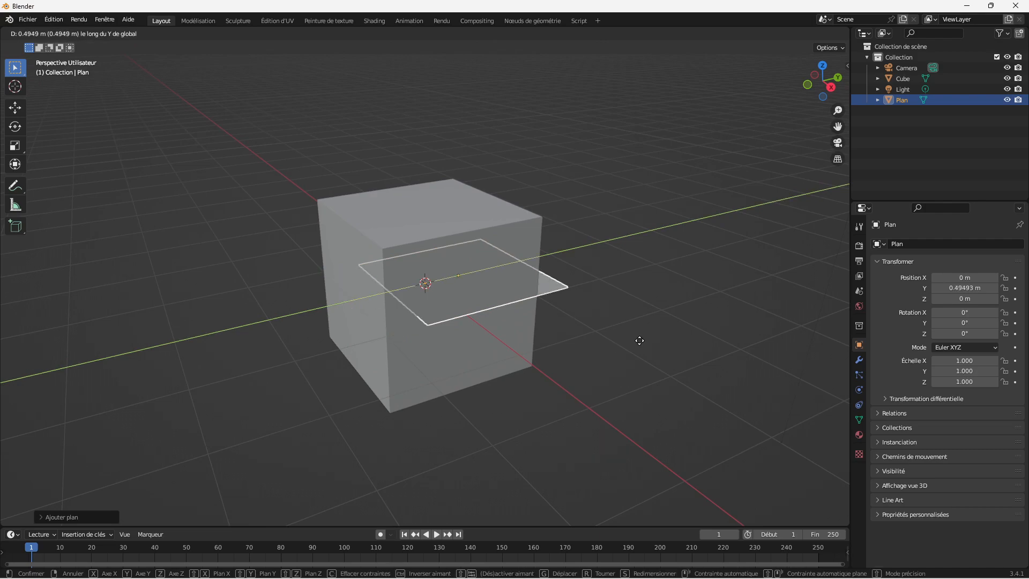
pyautogui.click(795, 292)
# Step: Add a monkey head mesh and move it about 7.05 m along the Y axis, beyond the plane
pyautogui.moveTo(832, 96); pyautogui.dragTo(630, 180)
pyautogui.moveTo(837, 111); pyautogui.dragTo(837, 86)
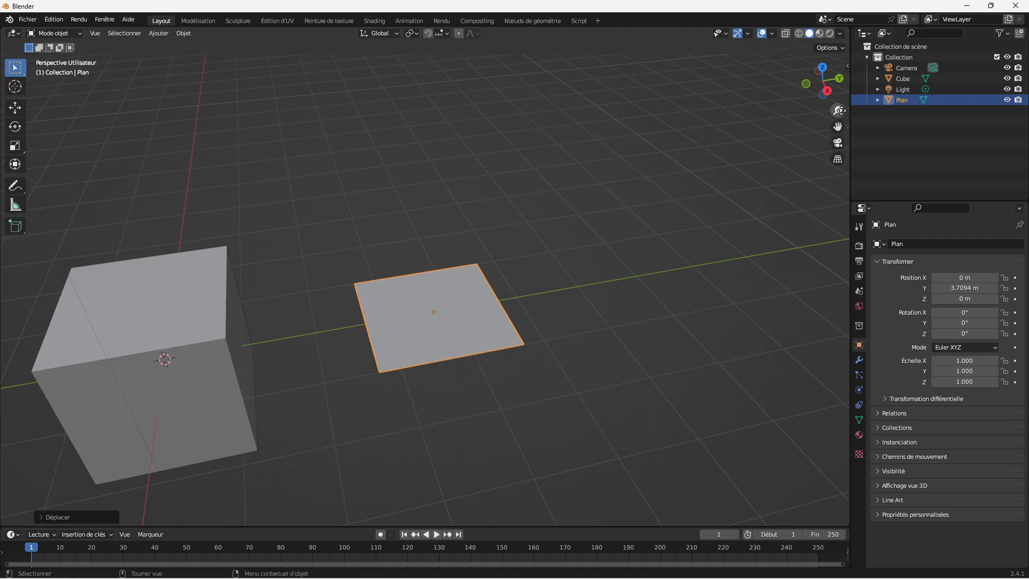
pyautogui.click(161, 33)
pyautogui.moveTo(194, 47)
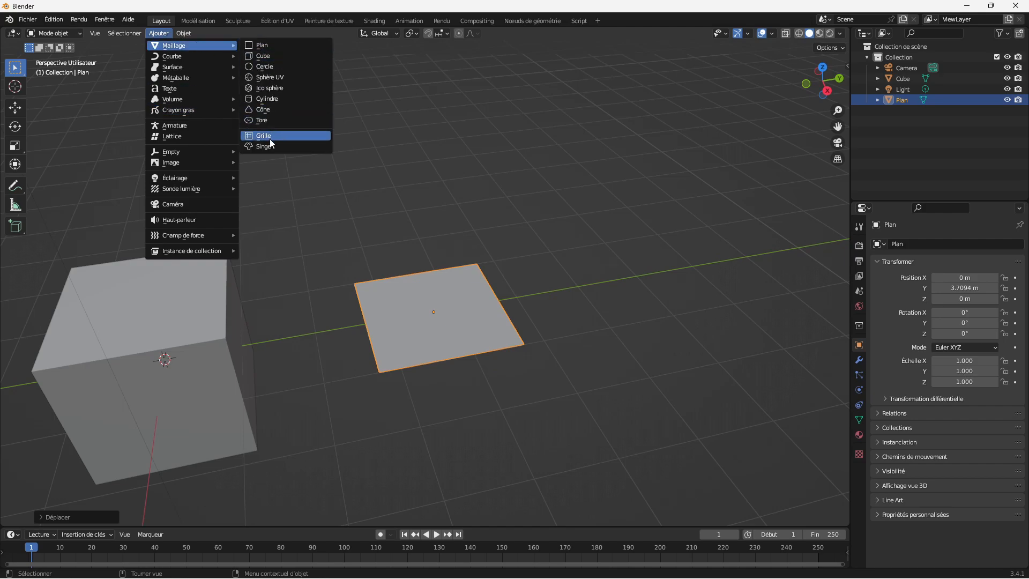
pyautogui.click(275, 148)
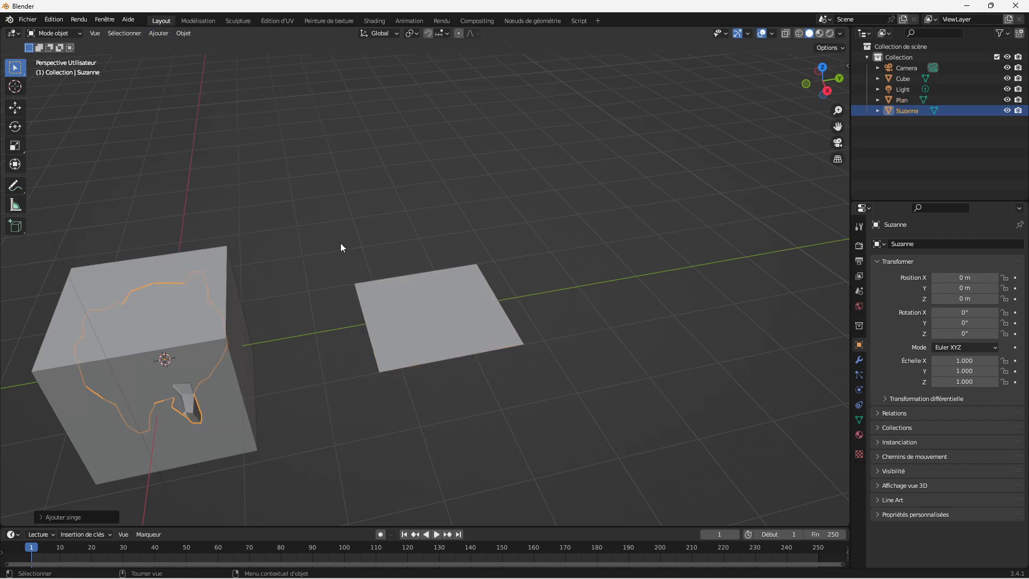
pyautogui.press('g')
pyautogui.press('y')
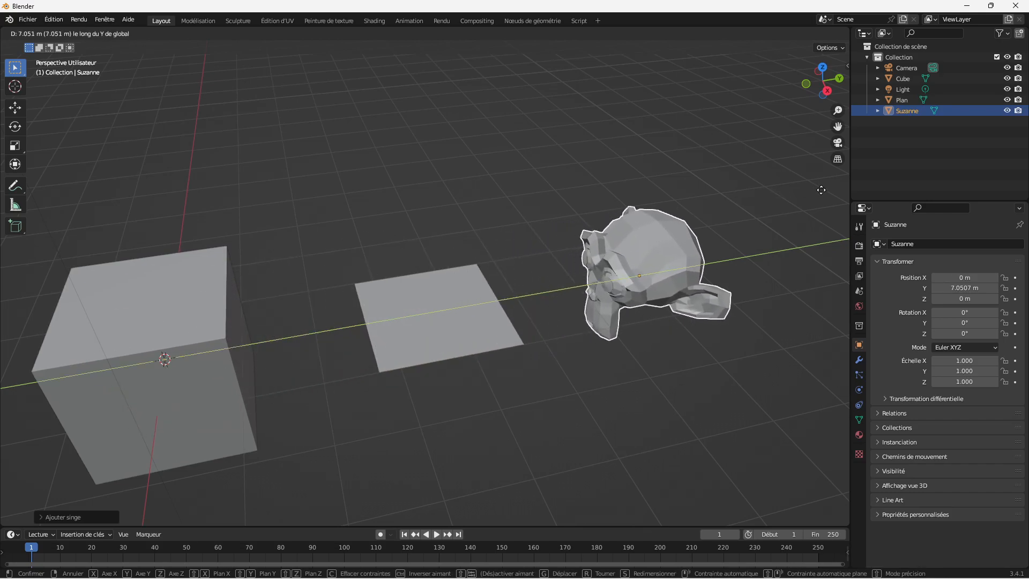
pyautogui.click(820, 190)
# Step: Select the plane, the monkey head and the cube individually, finishing with nothing selected
pyautogui.moveTo(822, 81); pyautogui.dragTo(804, 87)
pyautogui.click(453, 317)
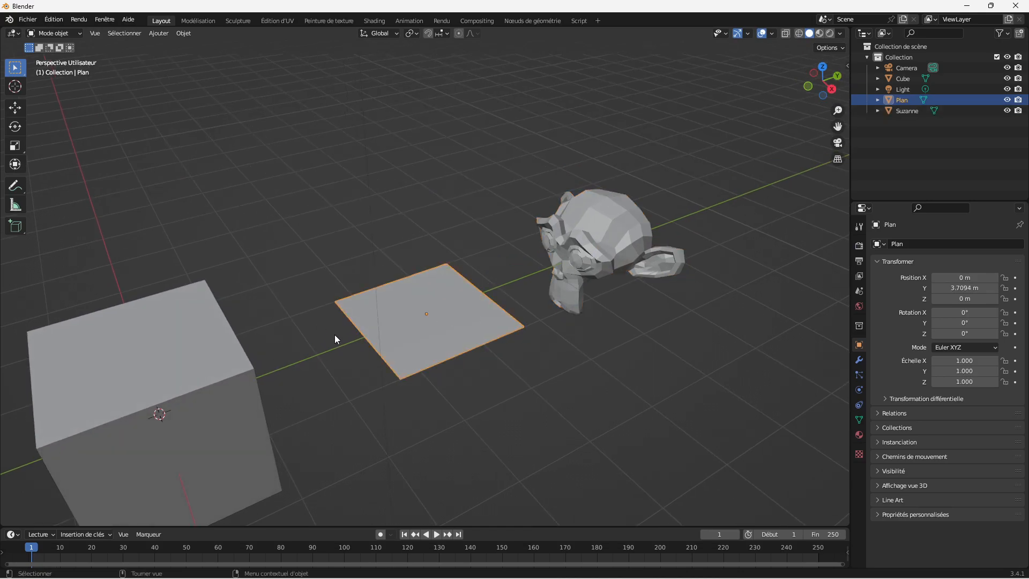
pyautogui.click(612, 229)
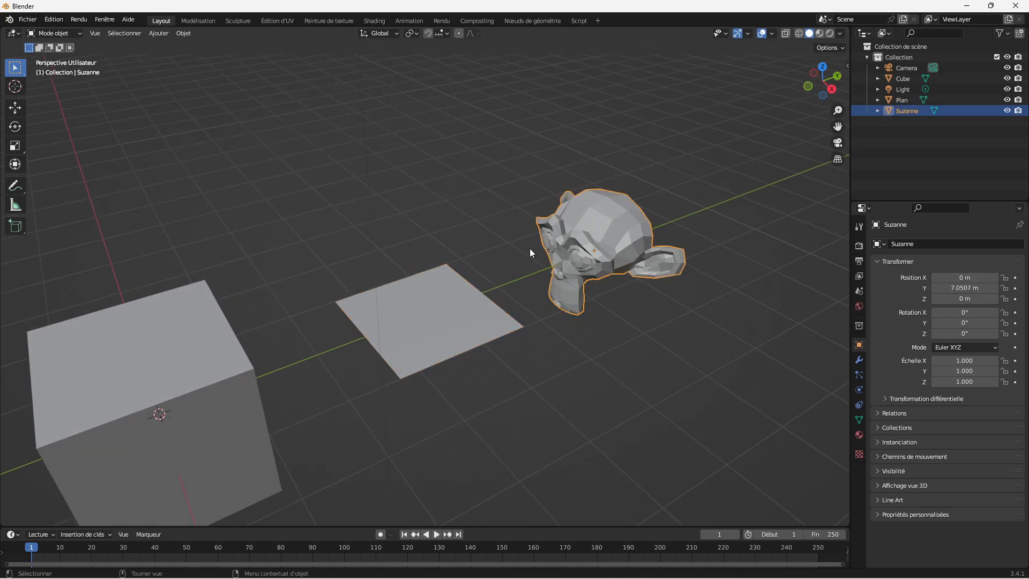
pyautogui.moveTo(838, 126); pyautogui.dragTo(845, 89)
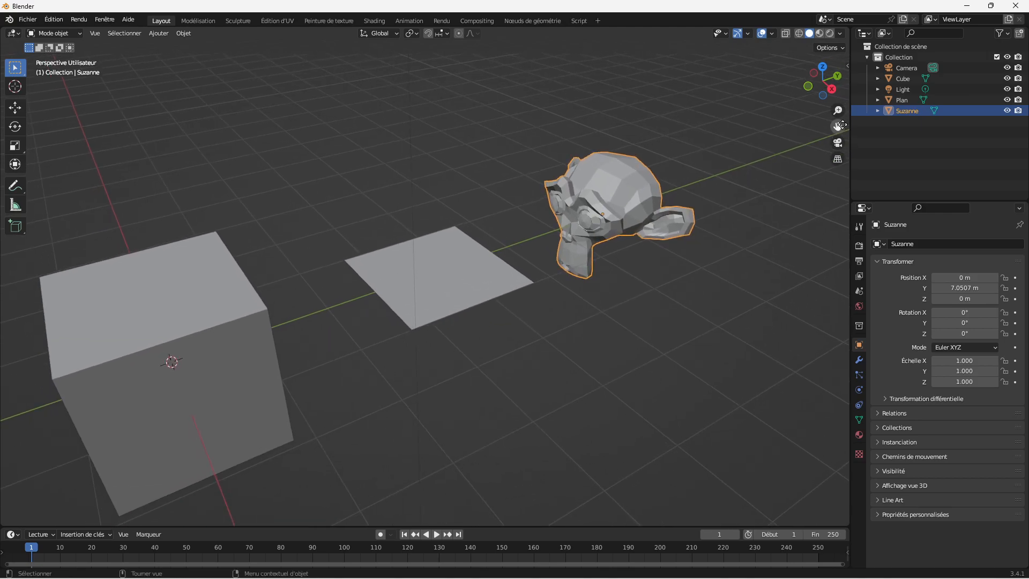
pyautogui.click(222, 311)
pyautogui.click(456, 253)
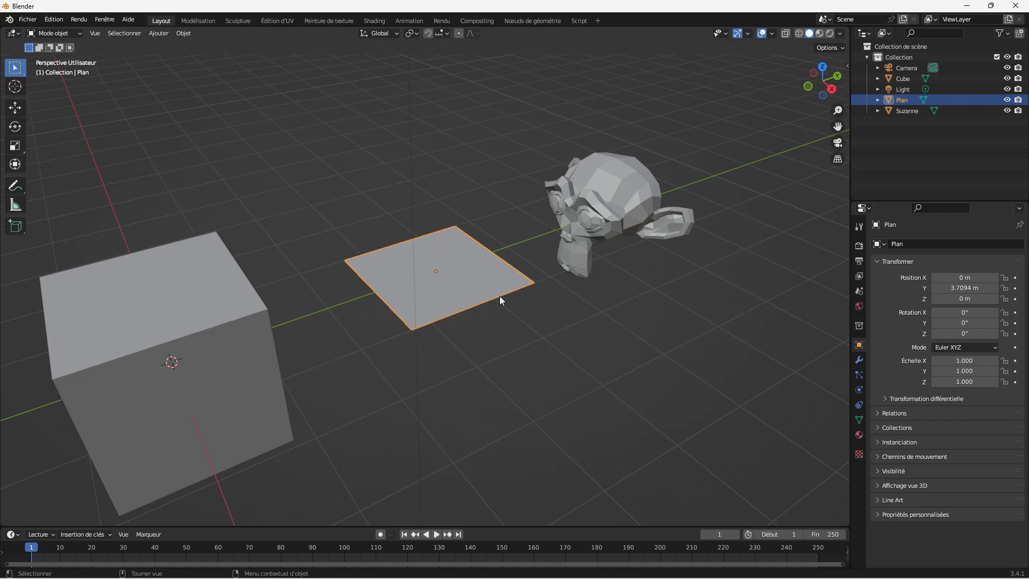
pyautogui.click(567, 327)
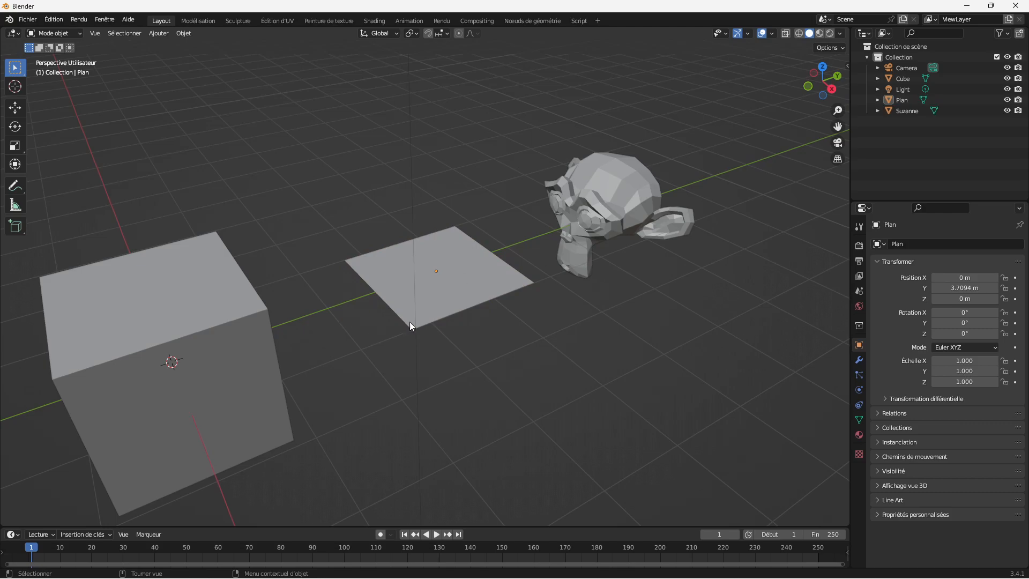
# Step: Add a Wireframe (Filaire) modifier to the cube
pyautogui.click(209, 351)
pyautogui.moveTo(838, 111); pyautogui.dragTo(838, 91)
pyautogui.moveTo(837, 126); pyautogui.dragTo(936, 83)
pyautogui.click(859, 359)
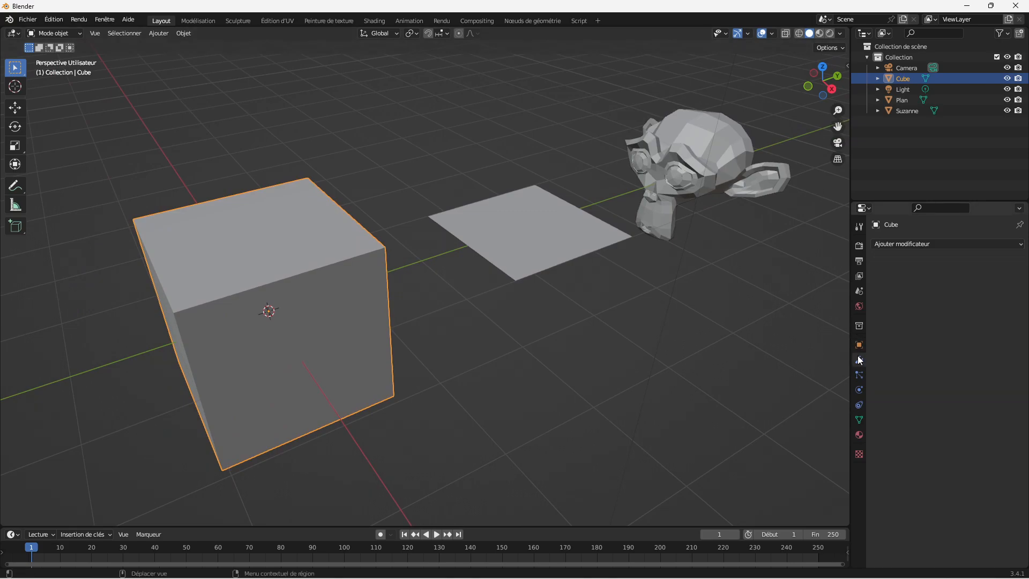
pyautogui.click(936, 245)
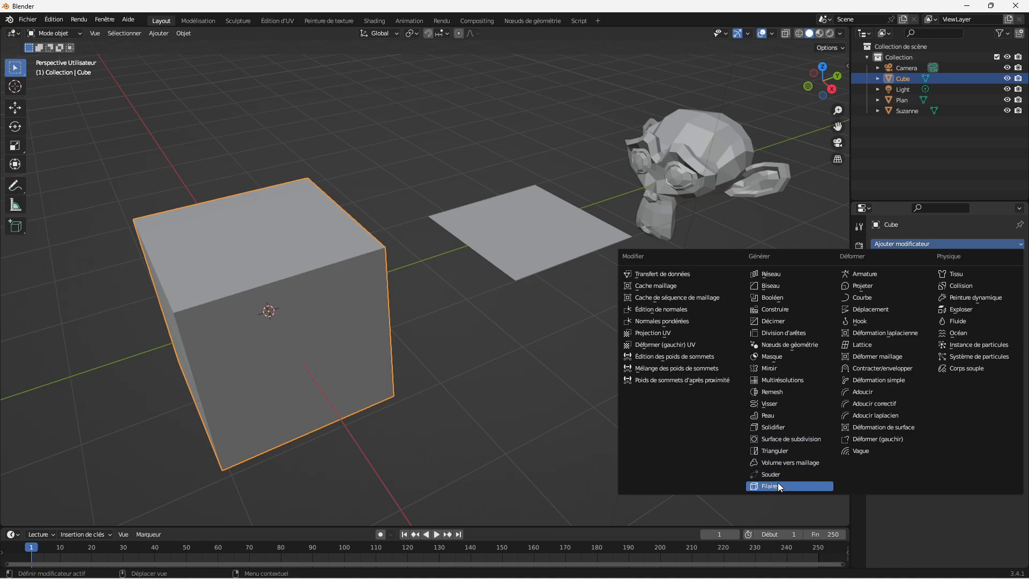
pyautogui.click(879, 243)
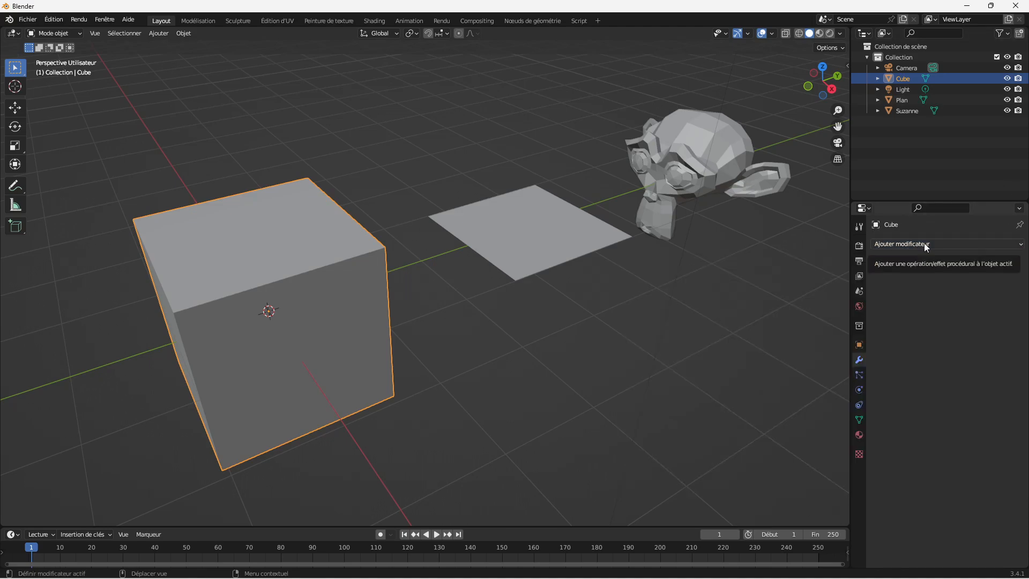
pyautogui.click(985, 245)
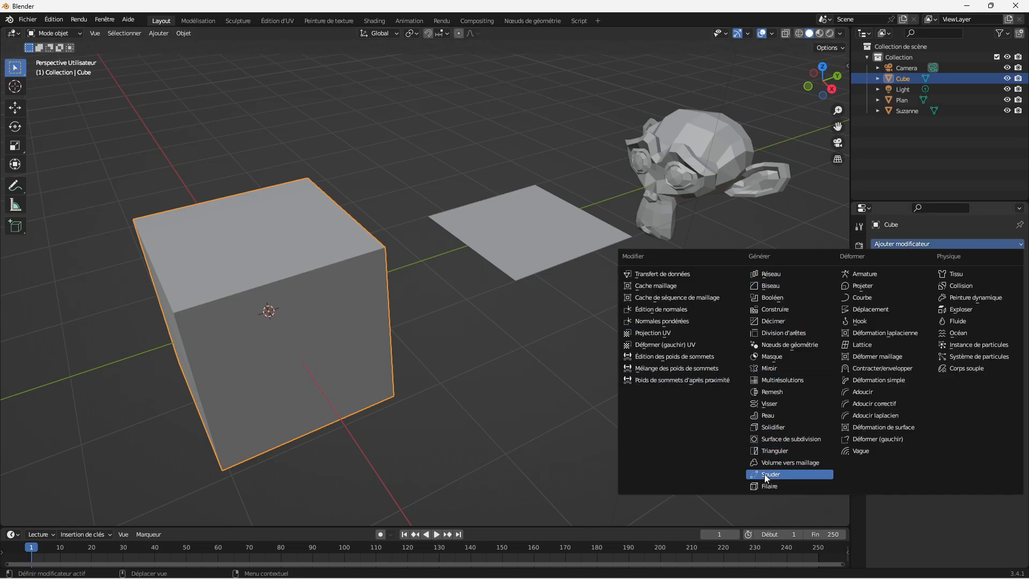
pyautogui.click(779, 486)
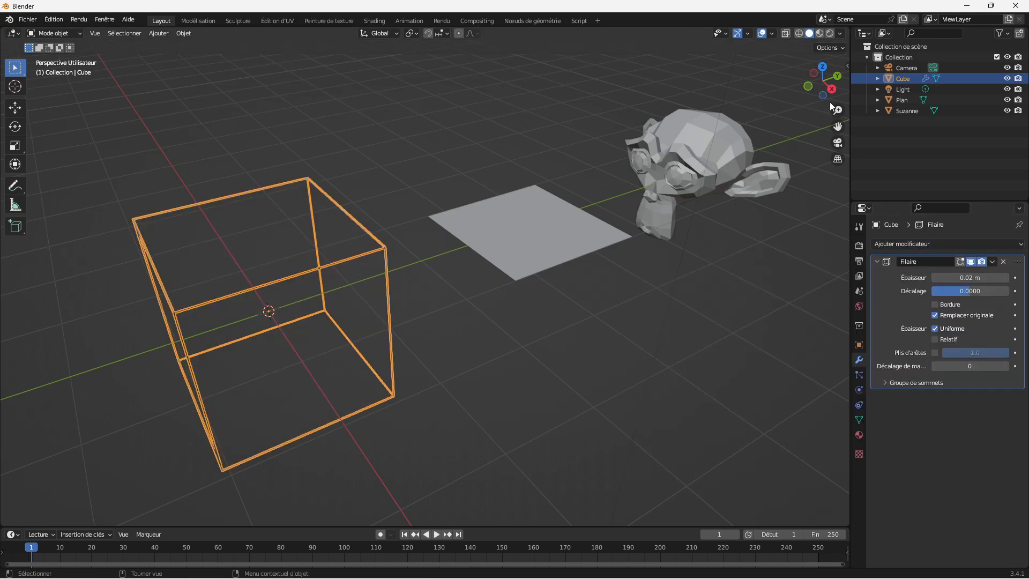
# Step: Set the thickness of the cube's Wireframe modifier to 10 cm and increase it to about 0.29 m
pyautogui.moveTo(830, 98); pyautogui.dragTo(838, 106)
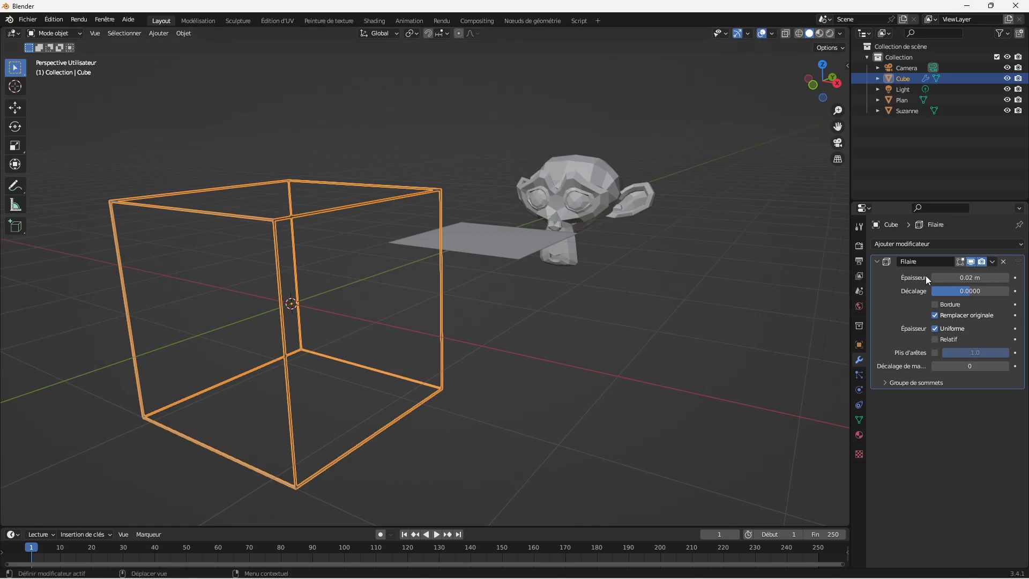
pyautogui.click(975, 278)
pyautogui.write('10')
pyautogui.write('cm')
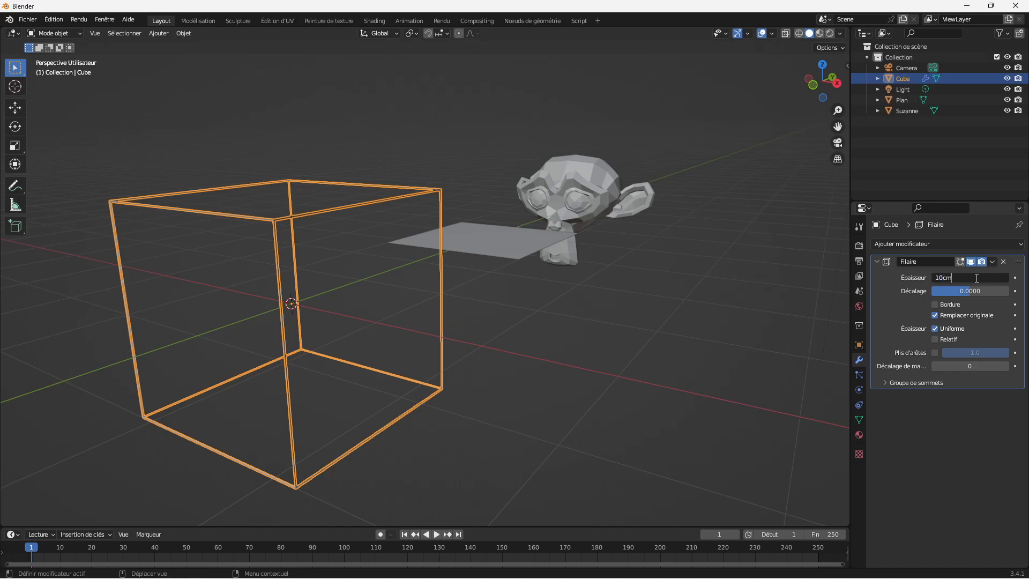
pyautogui.press('Return')
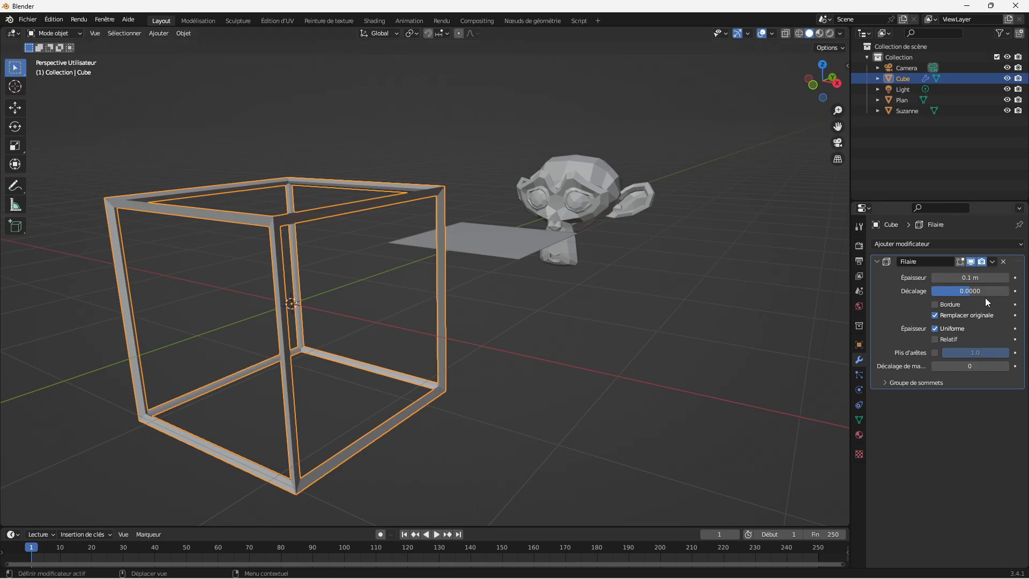
pyautogui.moveTo(970, 277); pyautogui.dragTo(1010, 277)
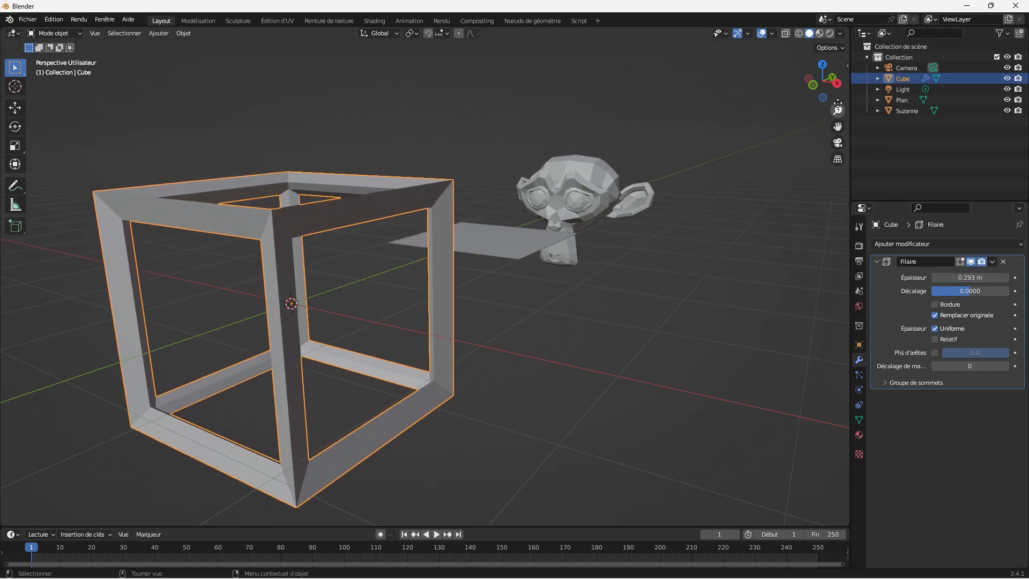
# Step: Add a Wireframe (Filaire) modifier to the plane and increase its thickness to about 0.206 m
pyautogui.moveTo(822, 80); pyautogui.dragTo(750, 99)
pyautogui.click(575, 236)
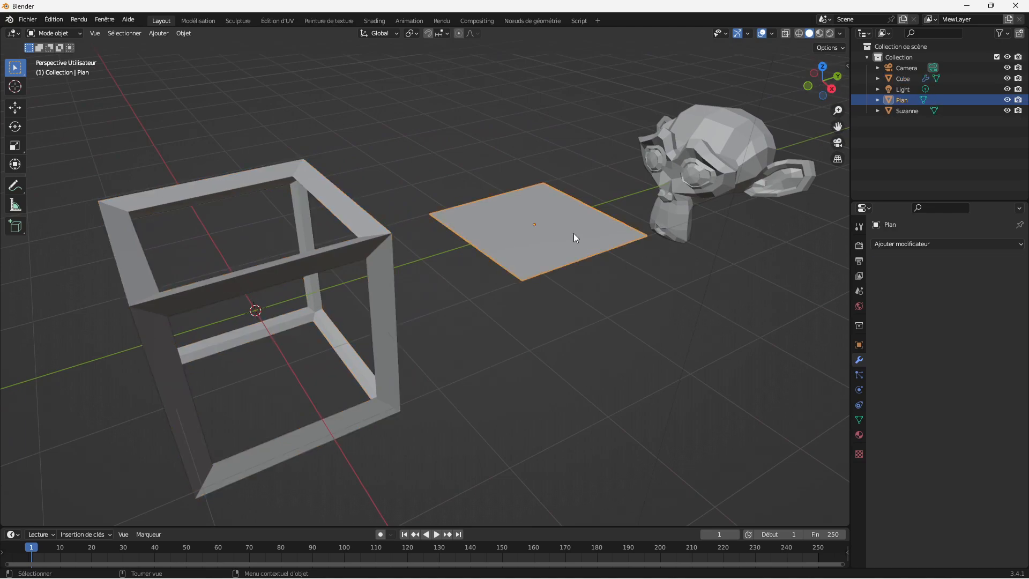
pyautogui.click(954, 244)
pyautogui.click(765, 486)
pyautogui.moveTo(969, 277); pyautogui.dragTo(1012, 277)
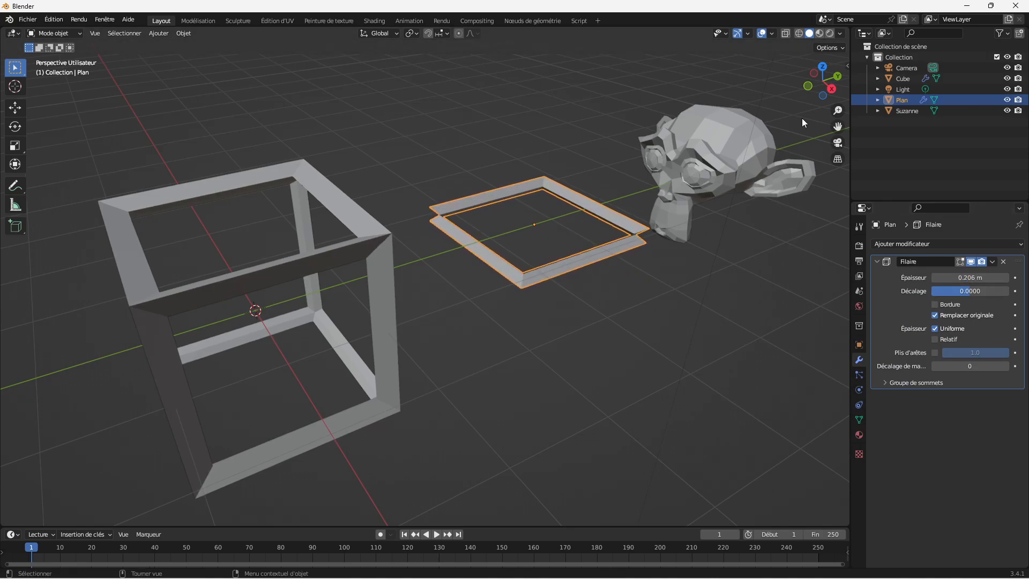
# Step: Enable the Boundary (Bordure) option of the plane's Wireframe modifier to close its outer rim
pyautogui.moveTo(838, 109); pyautogui.dragTo(532, 233)
pyautogui.moveTo(829, 97)
pyautogui.mouseDown()
pyautogui.moveTo(801, 98)
pyautogui.moveTo(834, 97)
pyautogui.mouseUp()
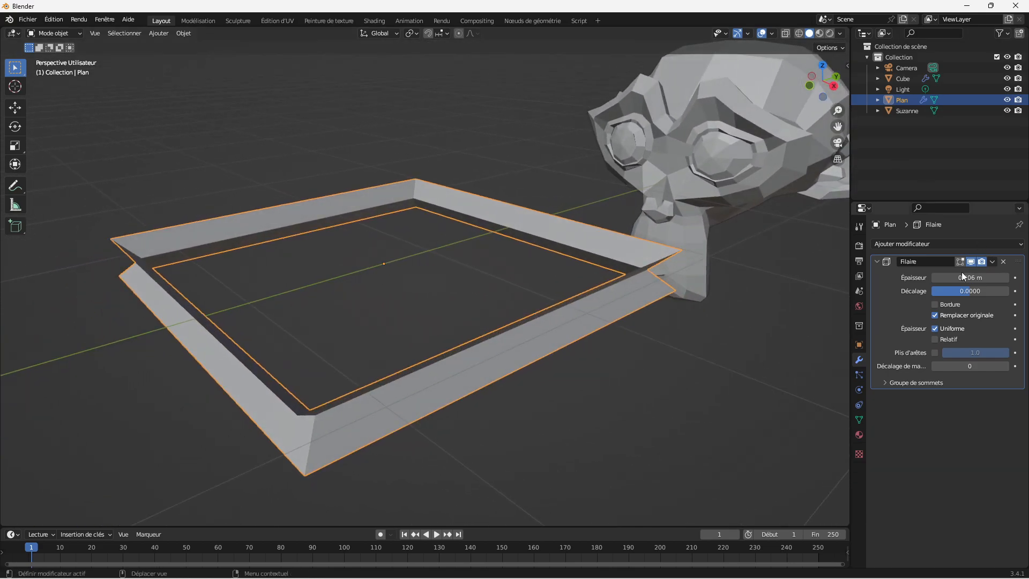
pyautogui.click(935, 305)
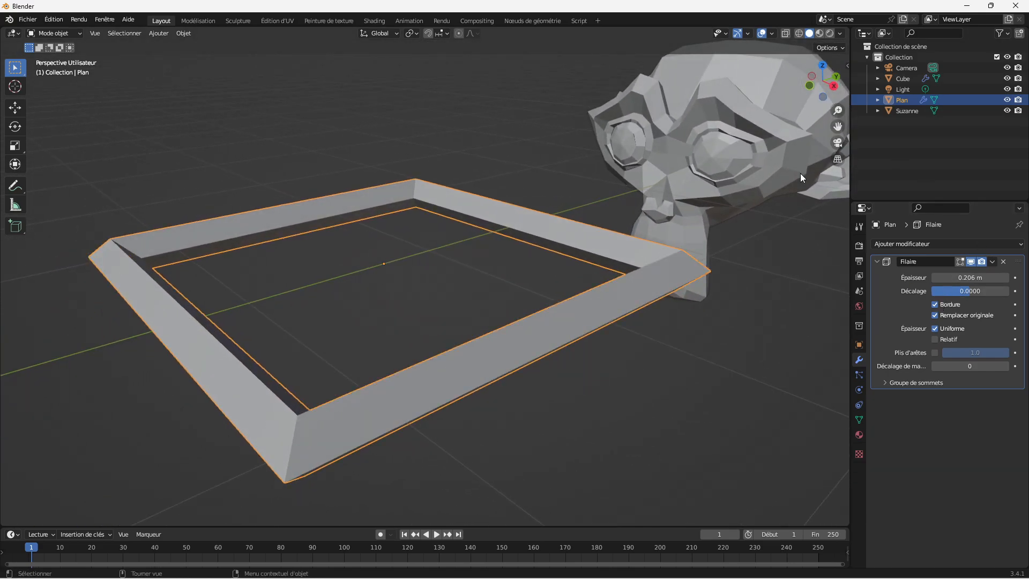
# Step: Add a Wireframe (Filaire) modifier to the monkey head
pyautogui.moveTo(822, 99); pyautogui.dragTo(838, 160)
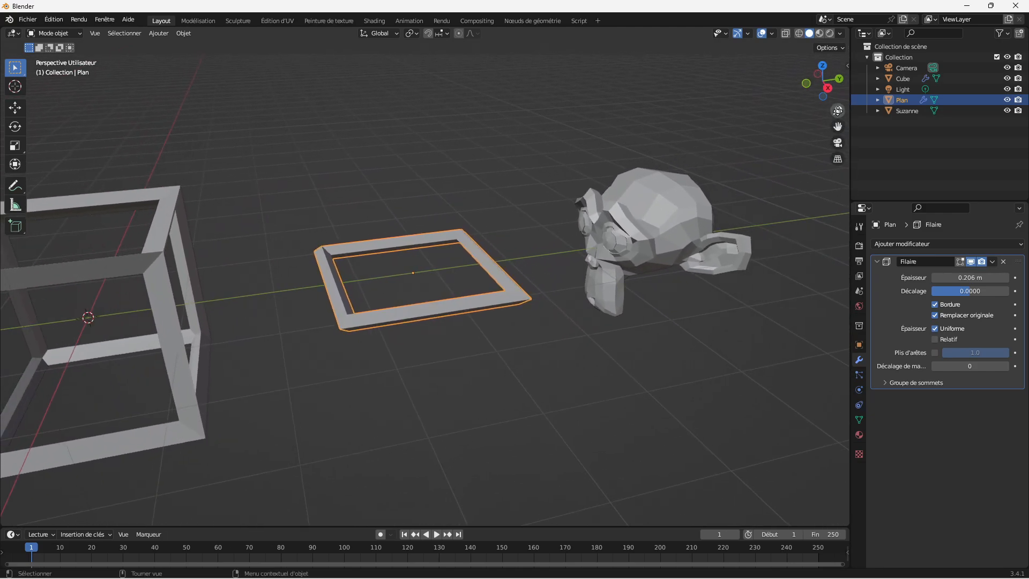
pyautogui.click(658, 233)
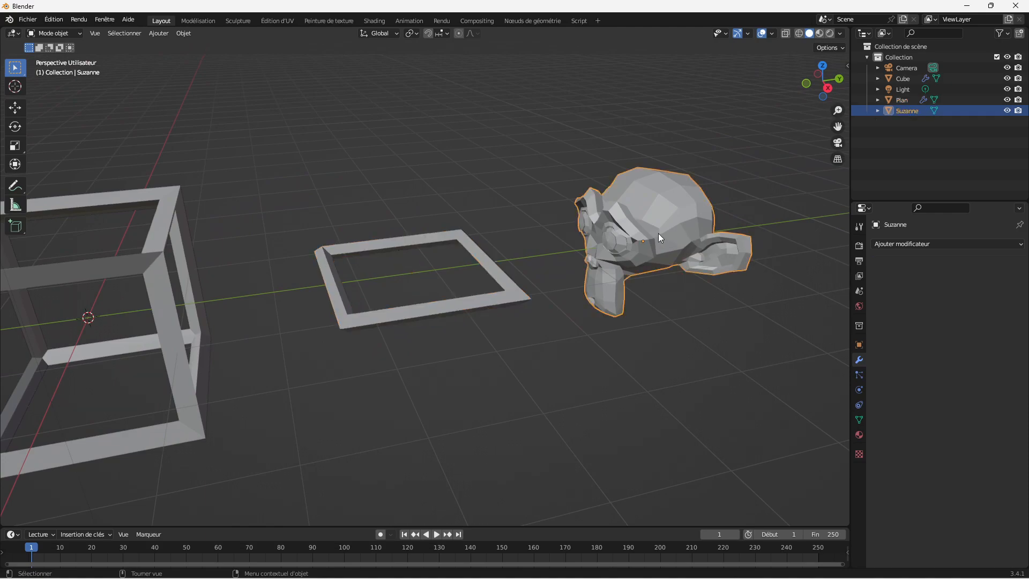
pyautogui.click(959, 244)
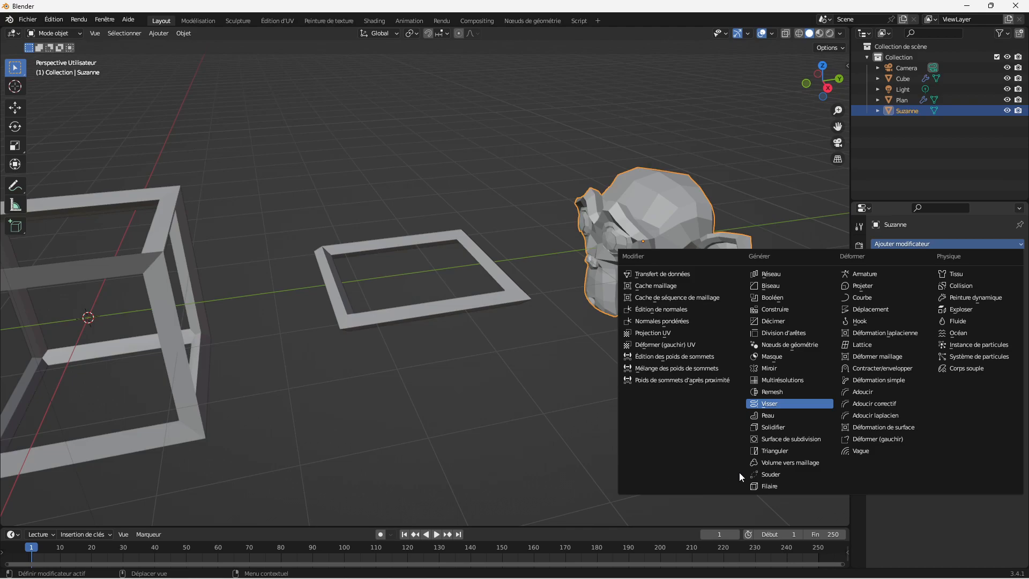
pyautogui.click(770, 485)
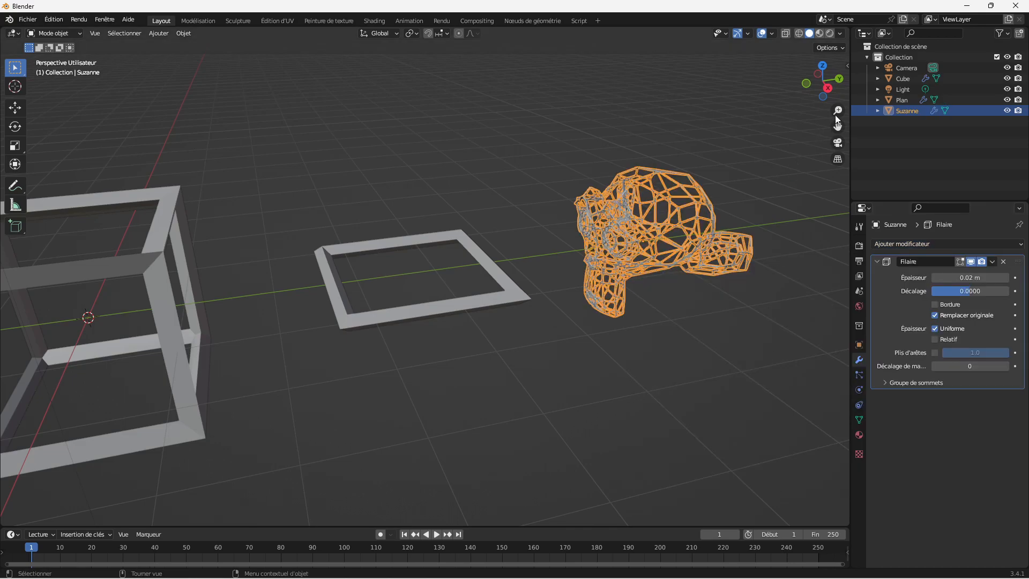
# Step: Examine the struts of the monkey head's wireframe up close, with the head both deselected and selected
pyautogui.scroll(5, 834, 121)
pyautogui.moveTo(839, 129); pyautogui.dragTo(460, 134)
pyautogui.moveTo(838, 112); pyautogui.dragTo(744, 93)
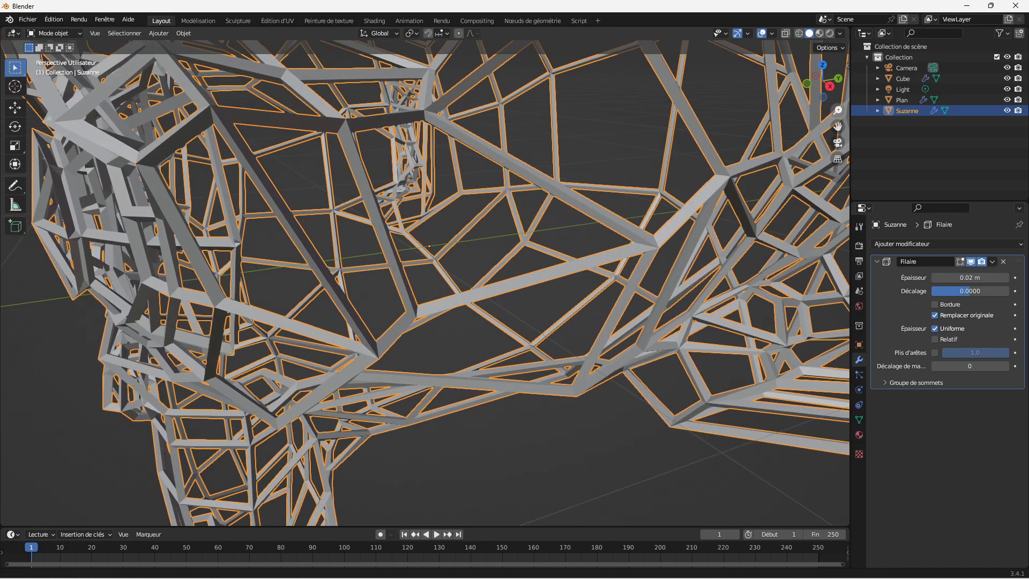
pyautogui.click(580, 435)
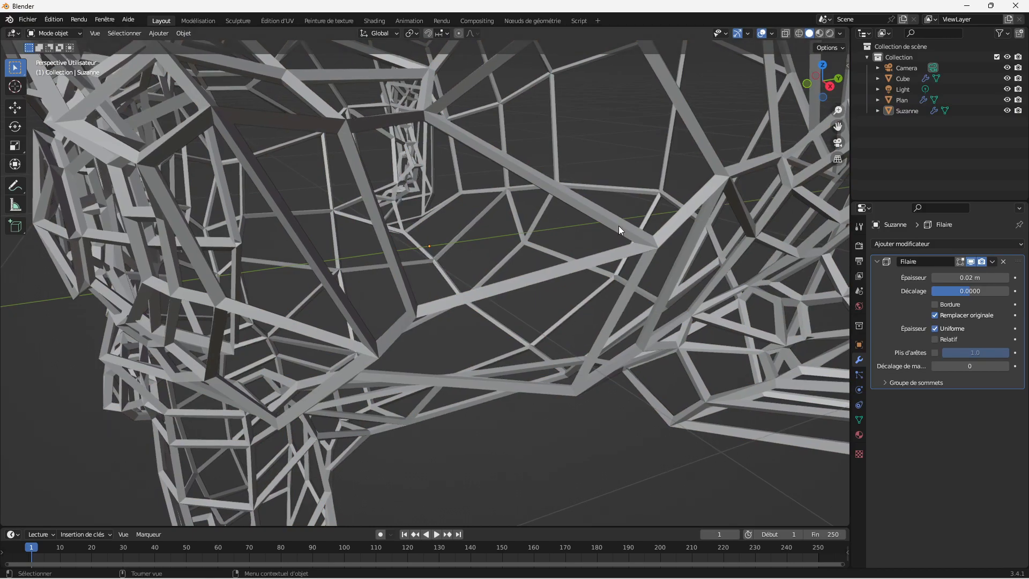
pyautogui.click(604, 239)
pyautogui.scroll(-5, 603, 236)
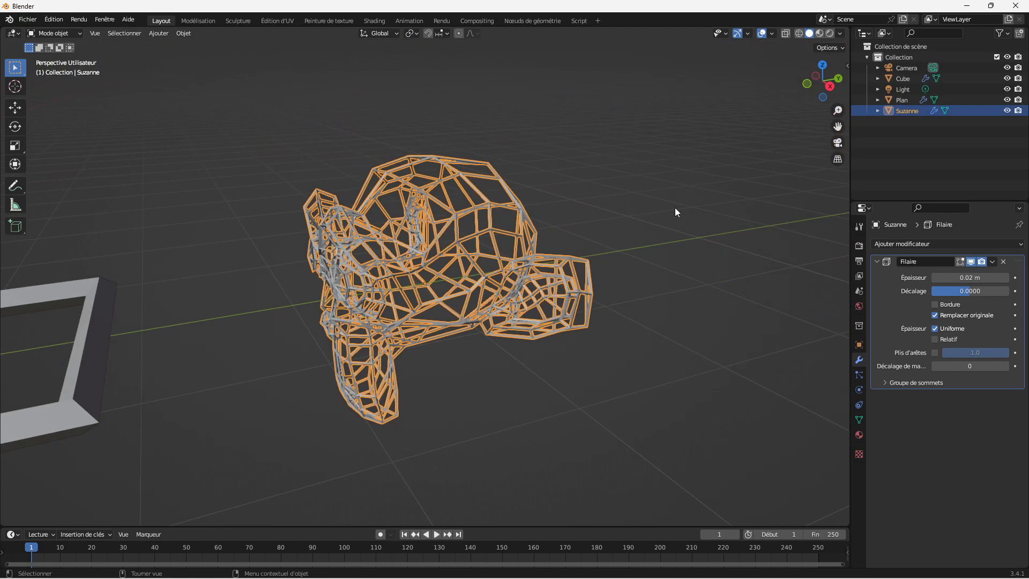
pyautogui.moveTo(839, 111)
pyautogui.mouseDown()
pyautogui.moveTo(839, 85)
pyautogui.moveTo(839, 110)
pyautogui.mouseUp()
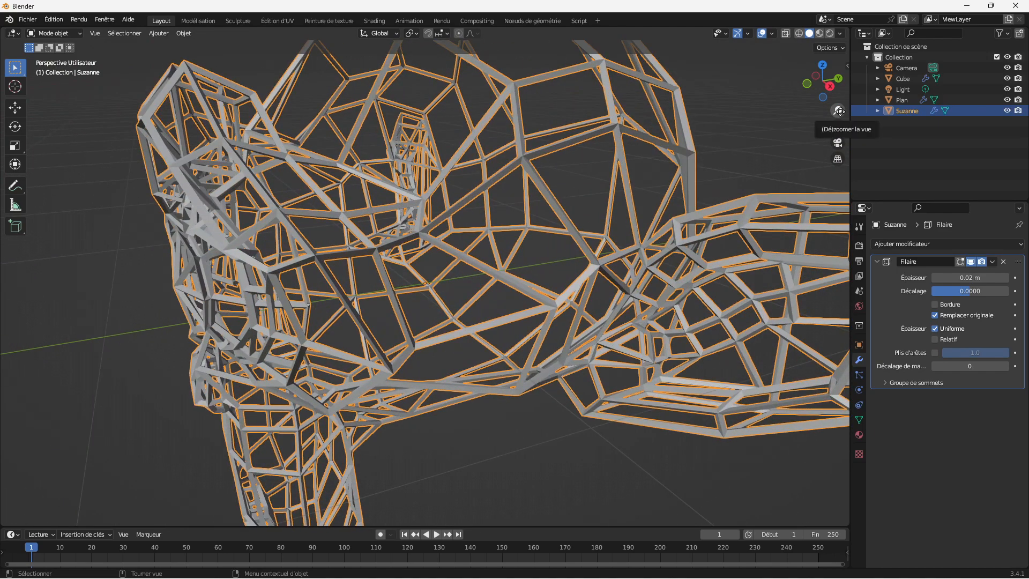
pyautogui.moveTo(831, 97); pyautogui.dragTo(605, 319)
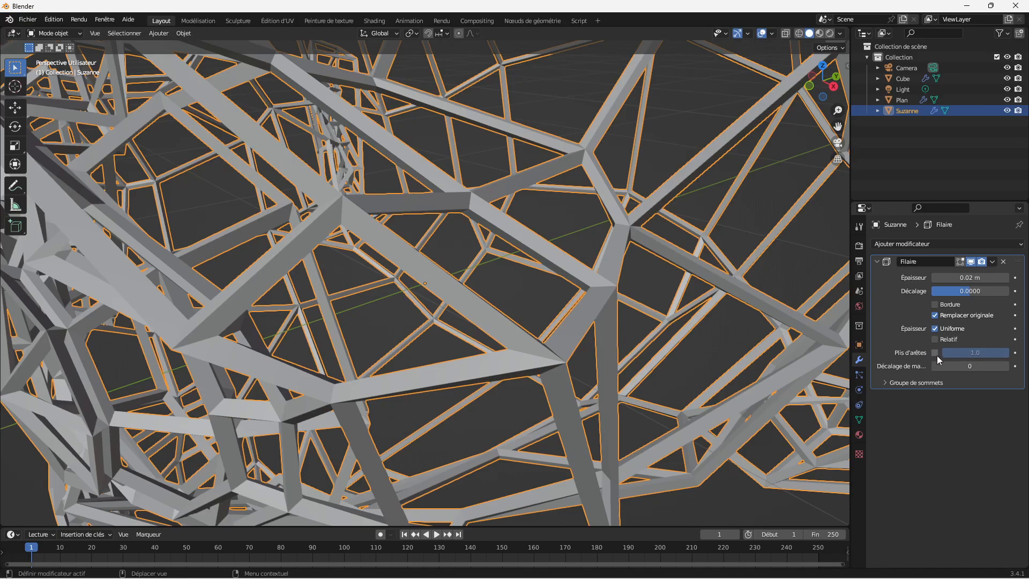
# Step: Try a different material offset in the monkey head's Wireframe modifier and reset it to 0
pyautogui.moveTo(939, 366); pyautogui.dragTo(964, 366)
pyautogui.click(977, 365)
pyautogui.write('0')
pyautogui.press('Return')
# Step: Enable relative thickness (Relatif) for the monkey head's wireframe and raise the thickness to about 0.147 m
pyautogui.click(936, 338)
pyautogui.click(935, 338)
pyautogui.click(935, 338)
pyautogui.moveTo(962, 278); pyautogui.dragTo(995, 277)
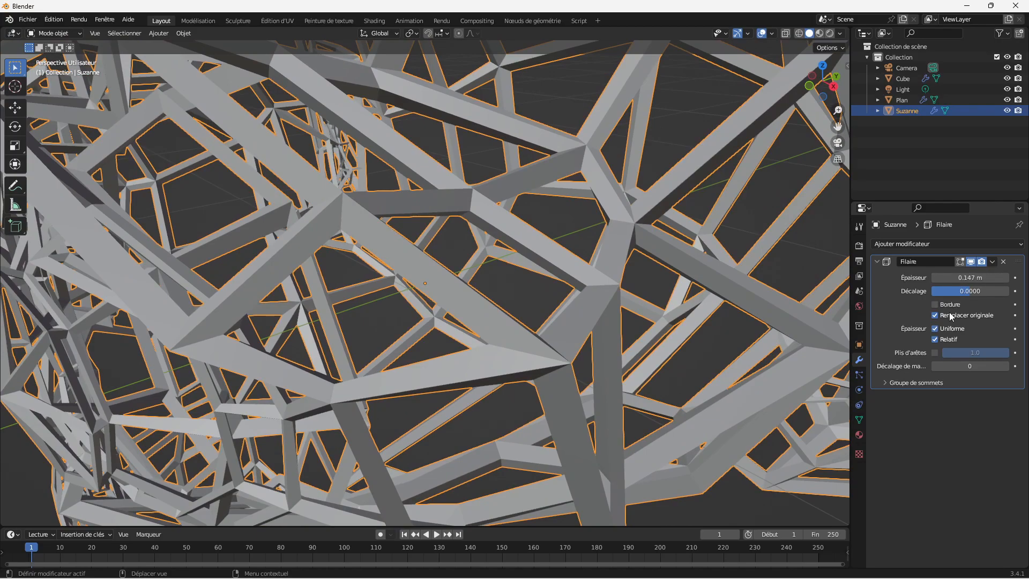
# Step: Disable relative thickness (Relatif) for the monkey head's wireframe and reduce the thickness to about 0.012 m
pyautogui.click(935, 339)
pyautogui.click(935, 340)
pyautogui.click(935, 339)
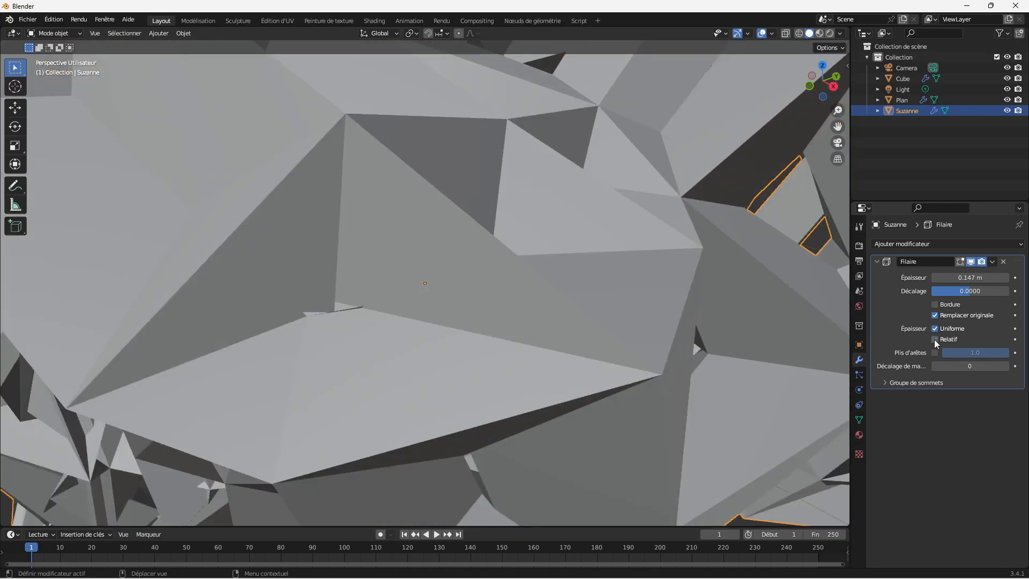
pyautogui.moveTo(969, 277); pyautogui.dragTo(980, 296)
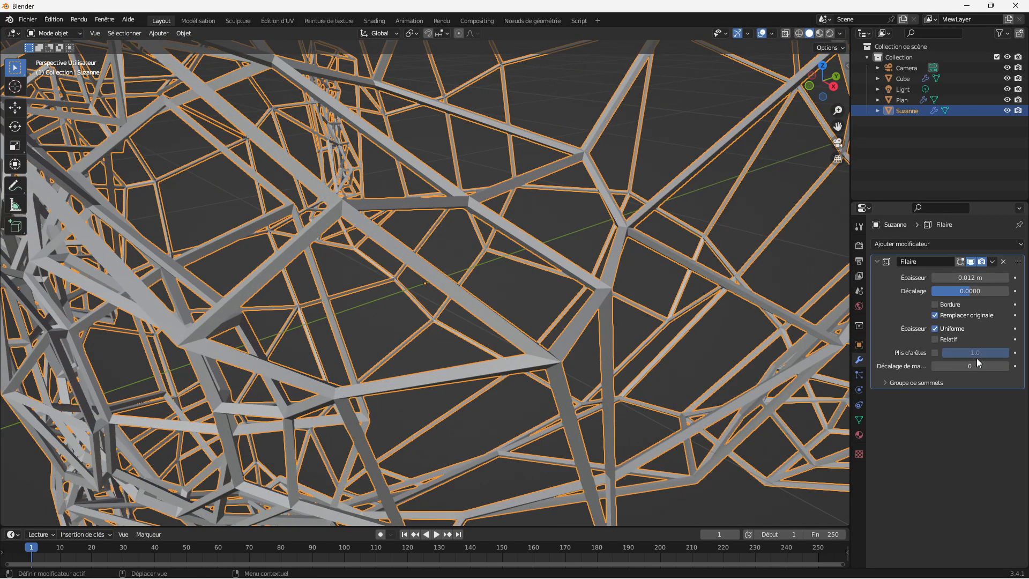
# Step: Toggle the even thickness option (Uniforme) off and on repeatedly to compare the monkey head's struts, leaving it enabled
pyautogui.click(934, 328)
pyautogui.click(935, 328)
pyautogui.click(934, 328)
pyautogui.click(934, 328)
pyautogui.click(934, 328)
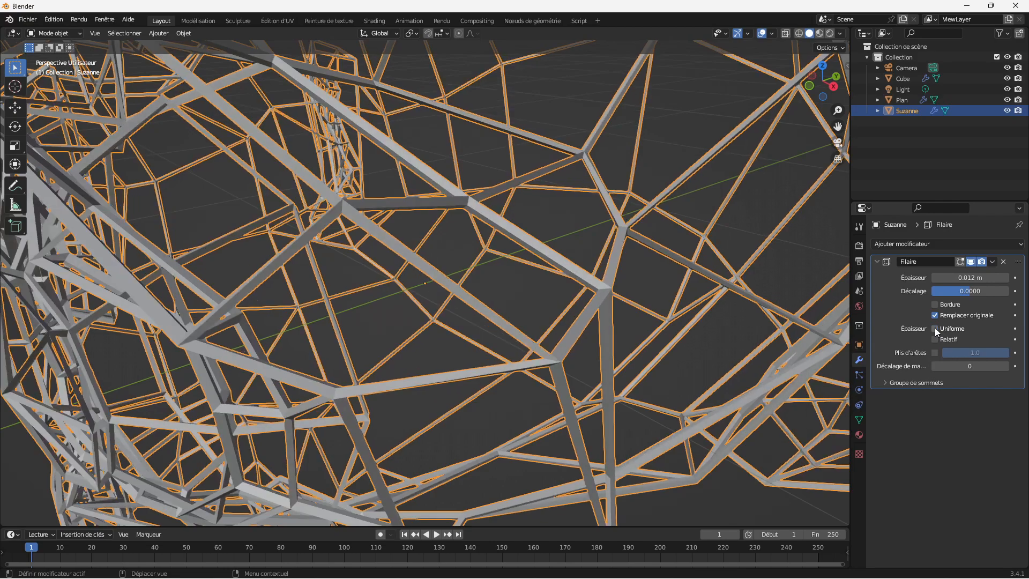
pyautogui.click(934, 328)
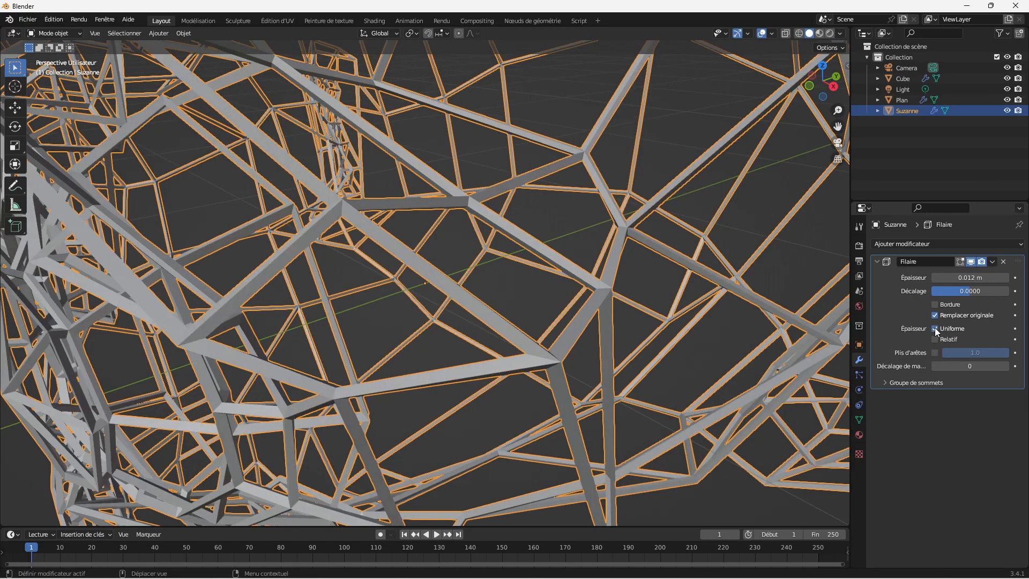
# Step: Disable even thickness (Uniforme), inspect the monkey head's strut junctions from several angles, and enable it again
pyautogui.moveTo(838, 111); pyautogui.dragTo(863, 152)
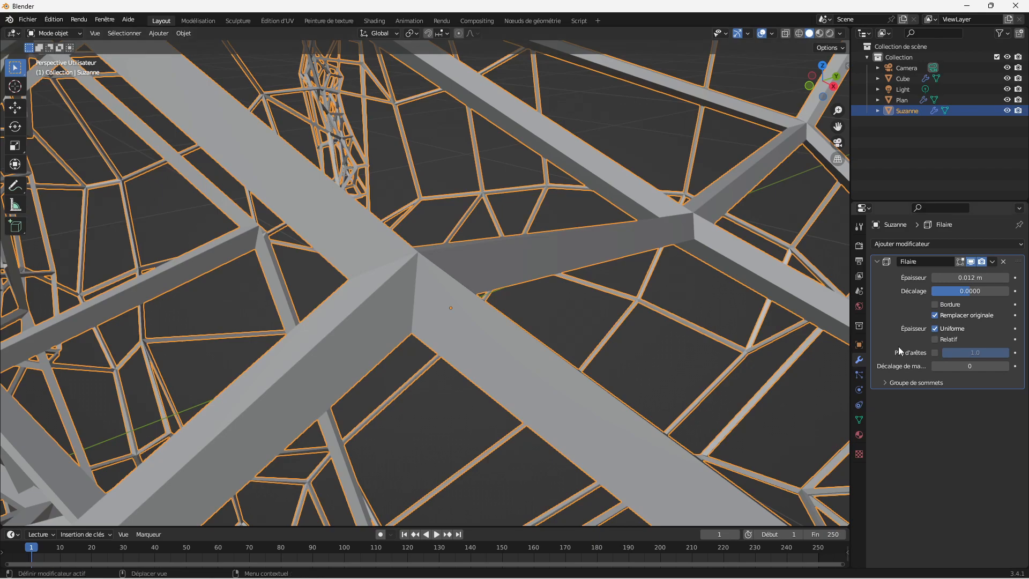
pyautogui.click(934, 327)
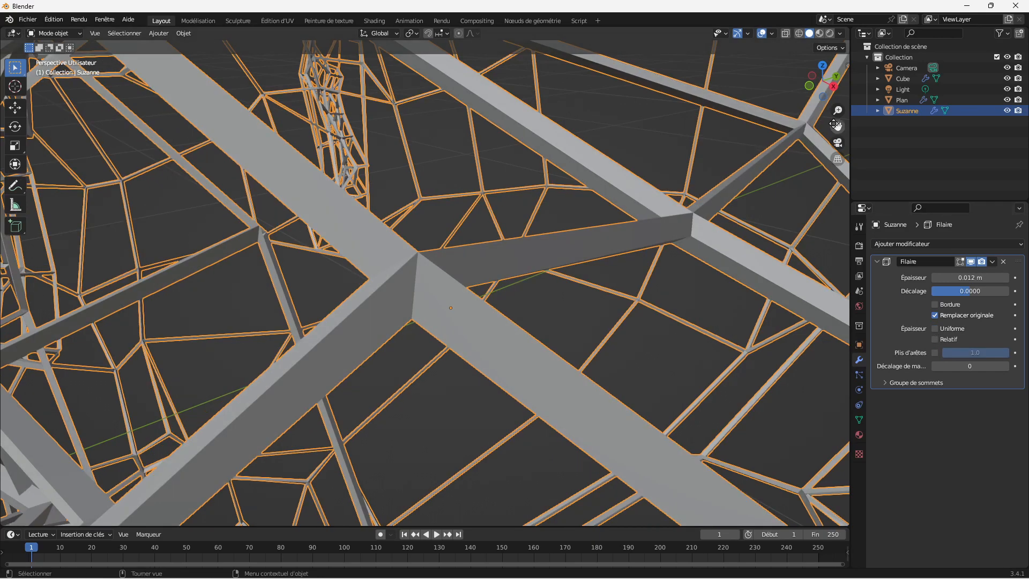
pyautogui.moveTo(831, 98); pyautogui.dragTo(803, 112)
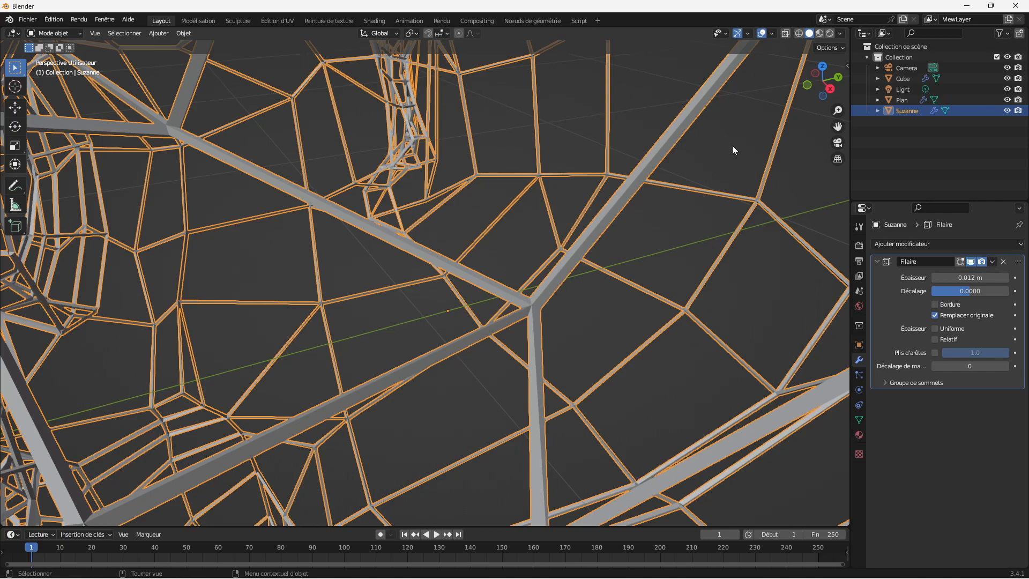
pyautogui.moveTo(839, 86)
pyautogui.mouseDown()
pyautogui.moveTo(801, 111)
pyautogui.moveTo(779, 102)
pyautogui.moveTo(842, 88)
pyautogui.mouseUp()
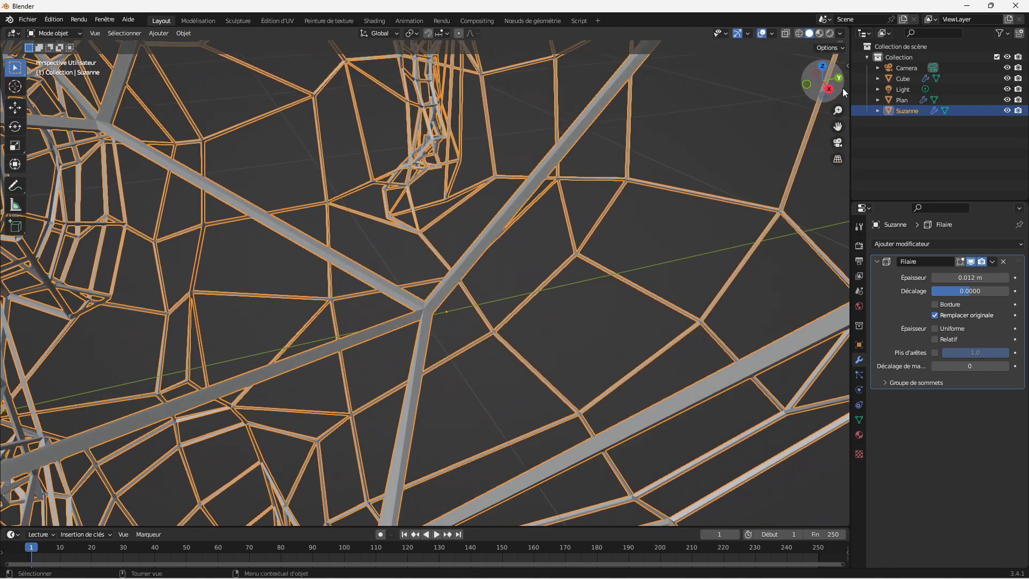
pyautogui.click(935, 328)
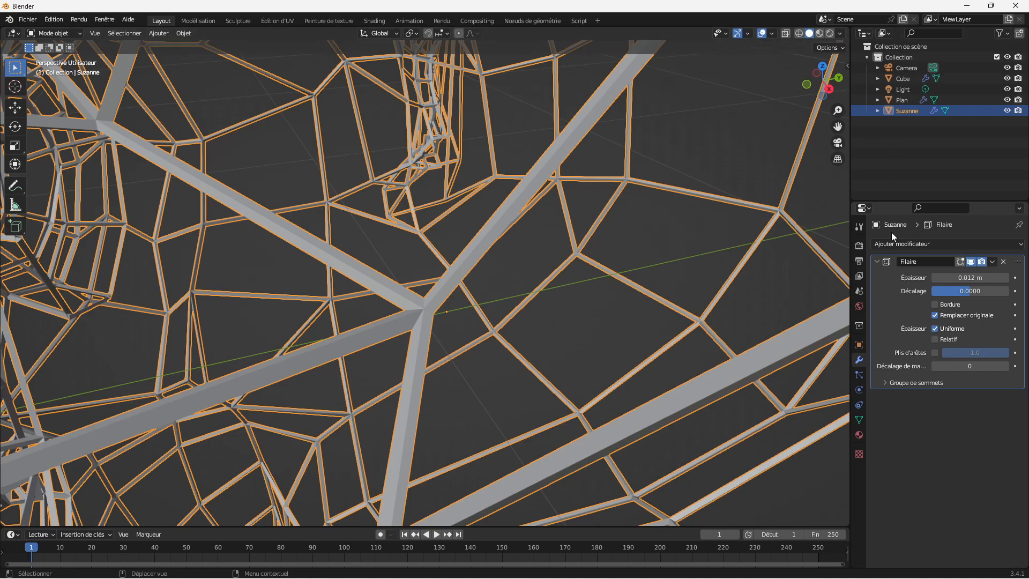
# Step: Add a Subdivision Surface modifier to the monkey head beneath its Wireframe modifier
pyautogui.click(923, 243)
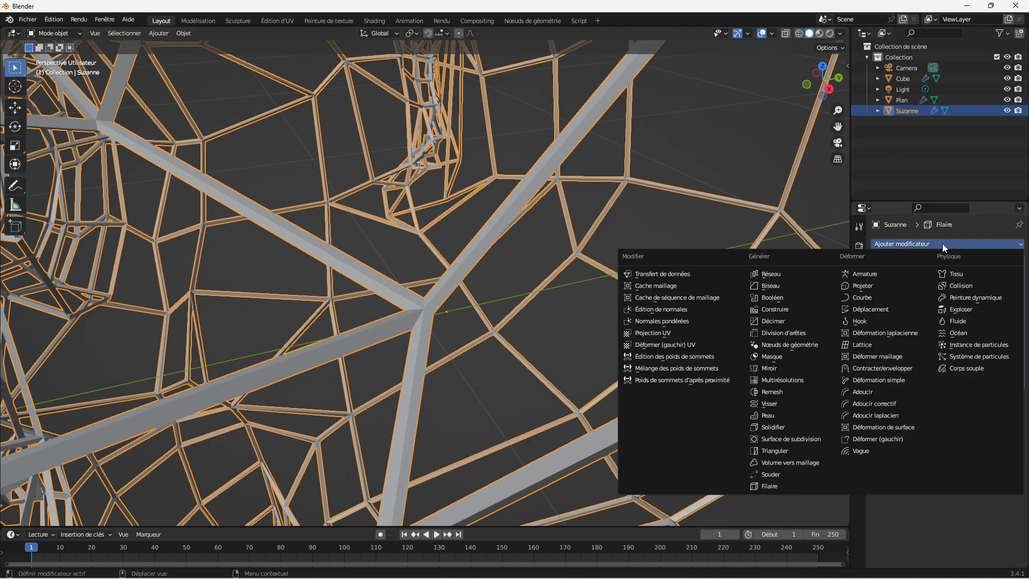
pyautogui.click(811, 437)
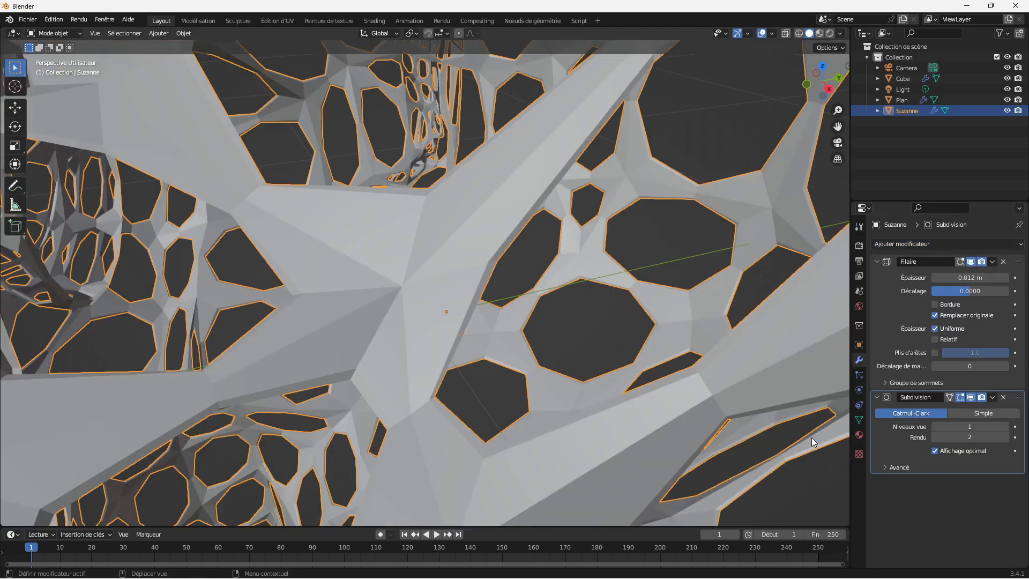
pyautogui.moveTo(836, 111); pyautogui.dragTo(801, 75)
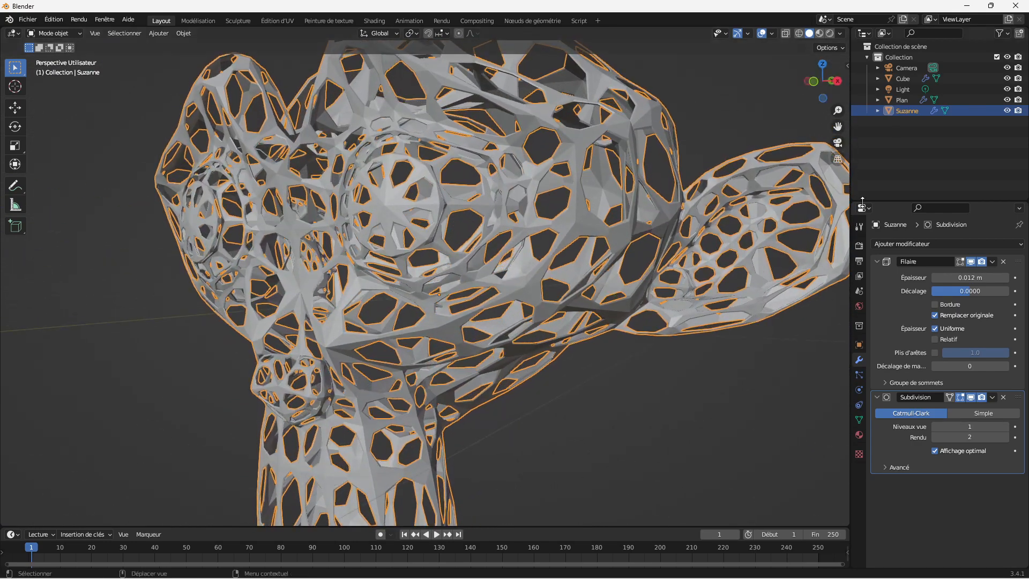
# Step: Raise the viewport level of the monkey head's Subdivision modifier to 3 and view the head from the front
pyautogui.click(1005, 427)
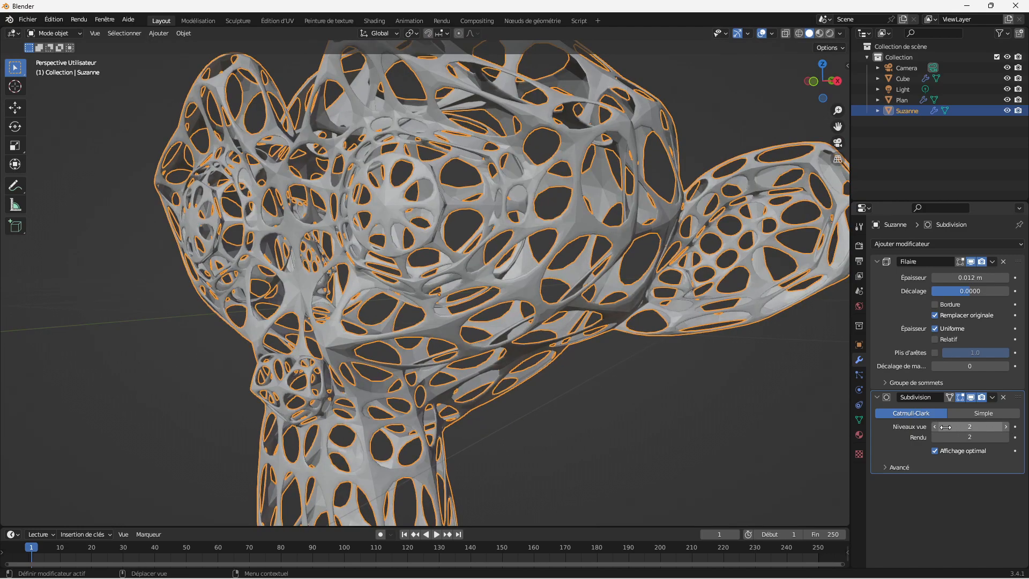
pyautogui.click(1006, 427)
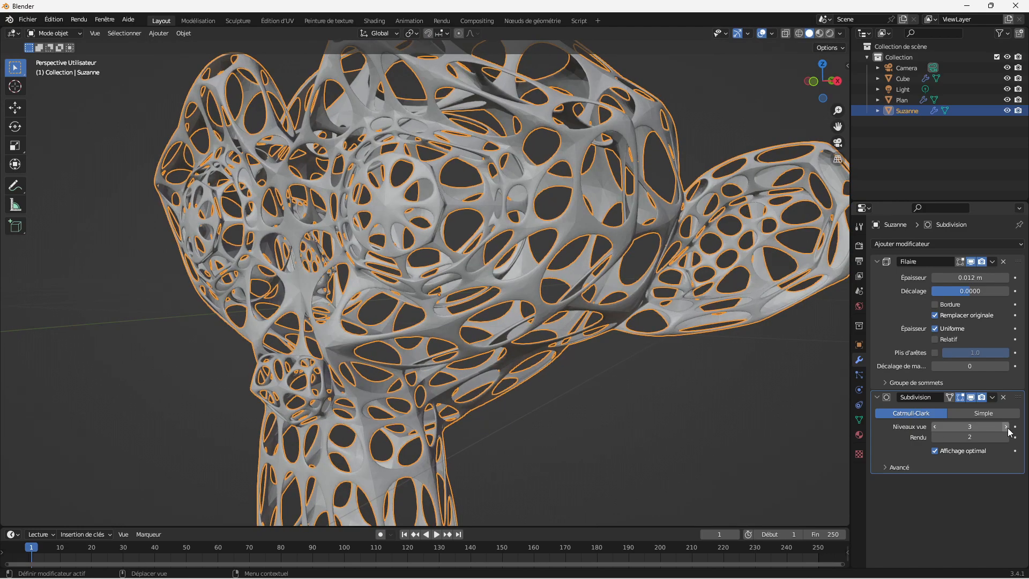
pyautogui.moveTo(841, 96); pyautogui.dragTo(823, 240)
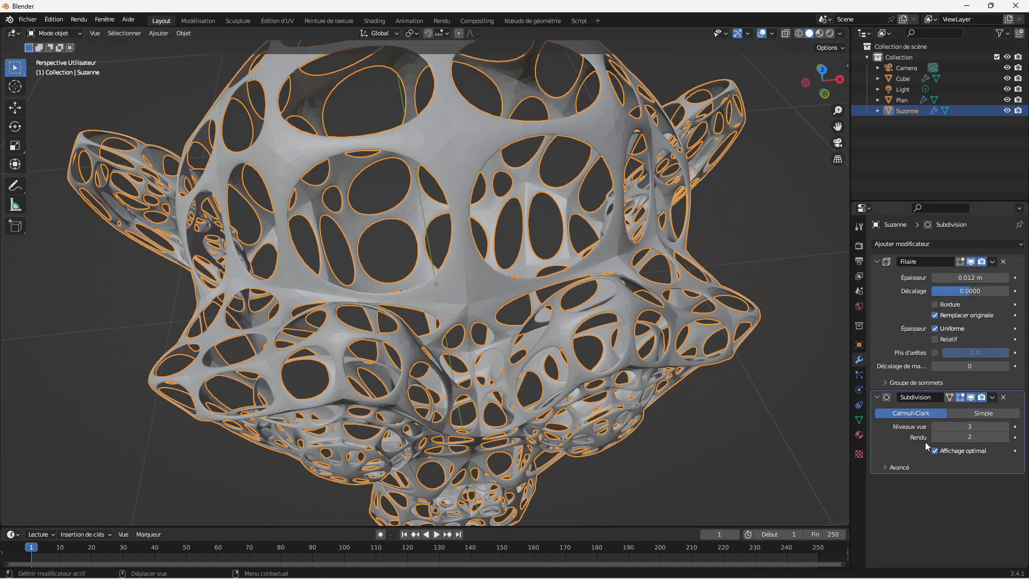
# Step: Lower the viewport level of the monkey head's Subdivision modifier to 1
pyautogui.click(936, 426)
pyautogui.write('2')
pyautogui.press('Return')
pyautogui.click(934, 425)
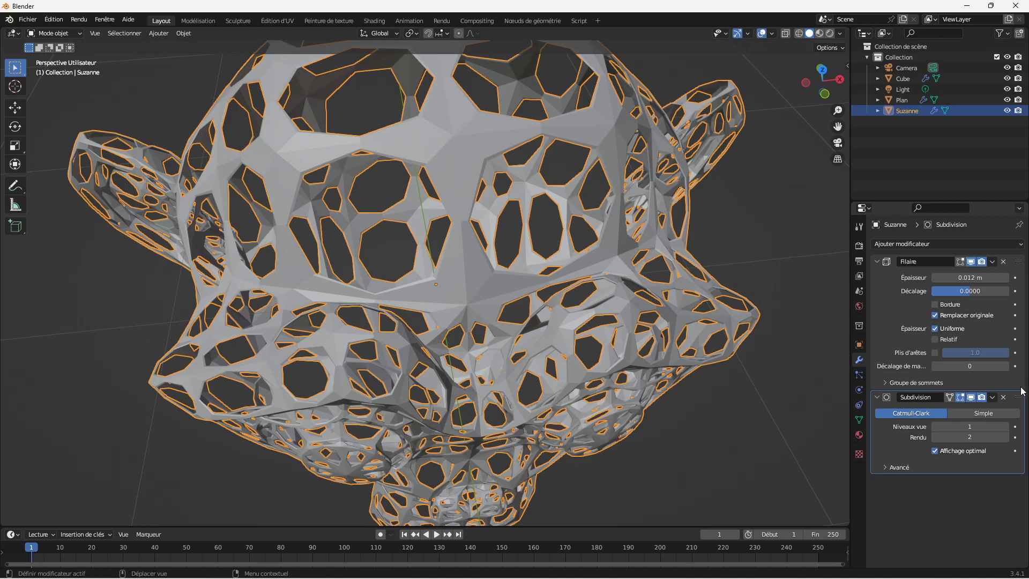
# Step: Move the Subdivision modifier above the Wireframe modifier in the monkey head's modifier stack
pyautogui.moveTo(1021, 397); pyautogui.dragTo(997, 243)
pyautogui.moveTo(837, 110); pyautogui.dragTo(837, 69)
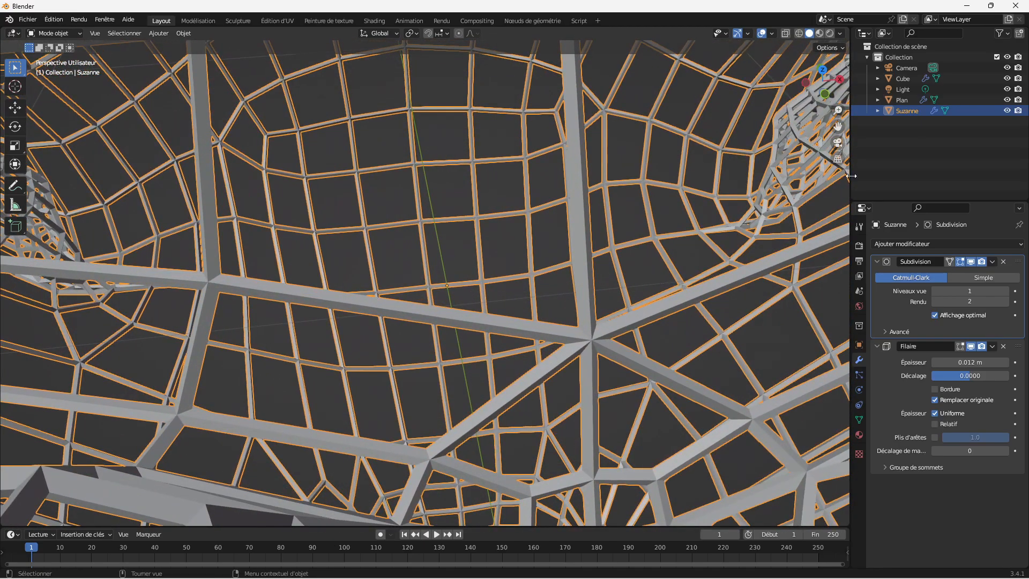
pyautogui.click(950, 243)
pyautogui.click(952, 244)
# Step: Toggle the Subdivision modifier's viewport display repeatedly to compare the wireframe with and without subdivision, leaving it shown
pyautogui.click(970, 261)
pyautogui.click(970, 261)
pyautogui.click(970, 261)
pyautogui.click(971, 262)
pyautogui.click(970, 261)
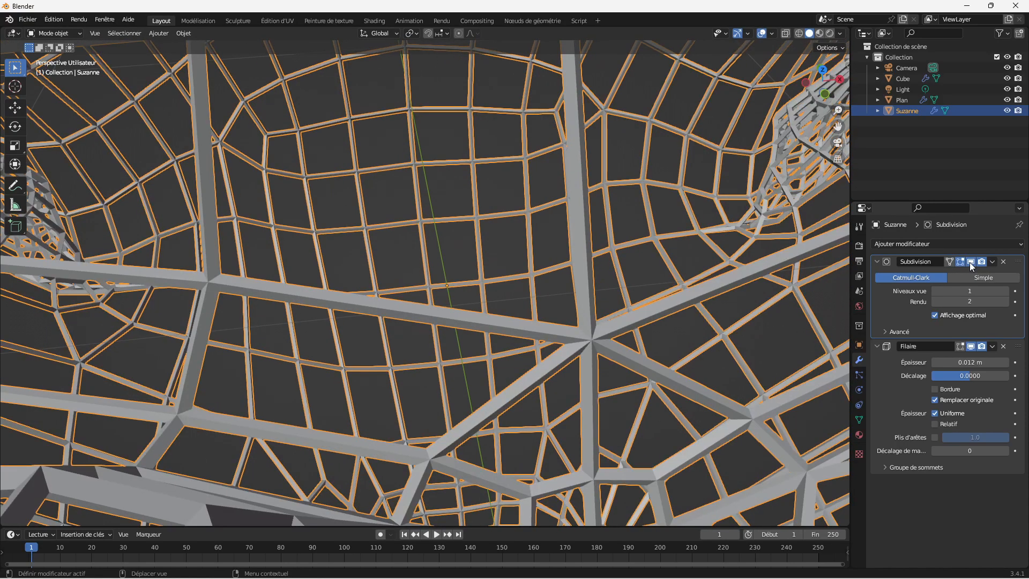
# Step: Set the viewport level of the Subdivision modifier to 2 and inspect the denser wireframe
pyautogui.click(1005, 291)
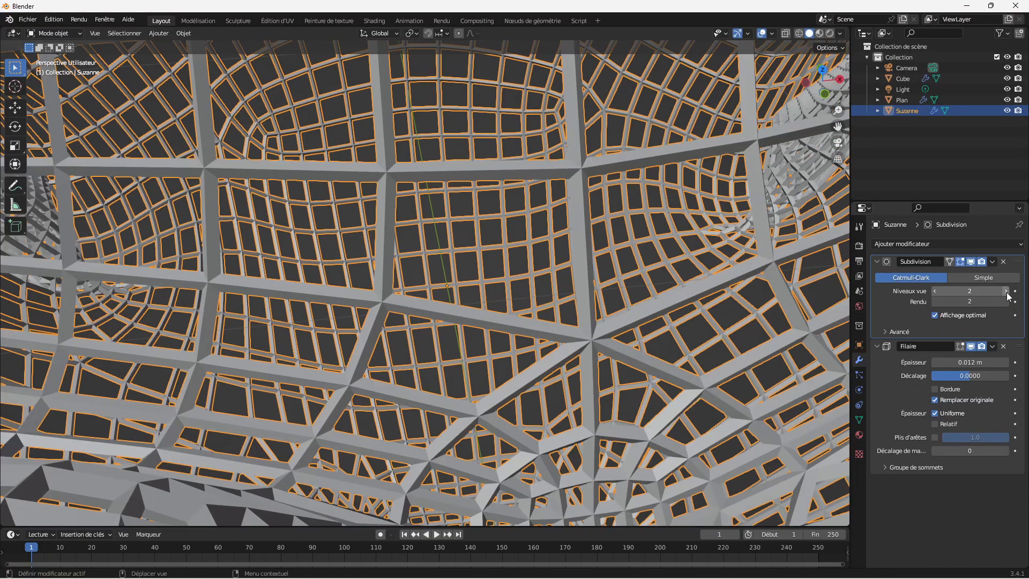
pyautogui.moveTo(837, 110); pyautogui.dragTo(838, 217)
pyautogui.moveTo(832, 96)
pyautogui.mouseDown()
pyautogui.moveTo(790, 91)
pyautogui.moveTo(758, 43)
pyautogui.moveTo(814, 16)
pyautogui.moveTo(890, 40)
pyautogui.moveTo(777, 59)
pyautogui.moveTo(841, 110)
pyautogui.mouseUp()
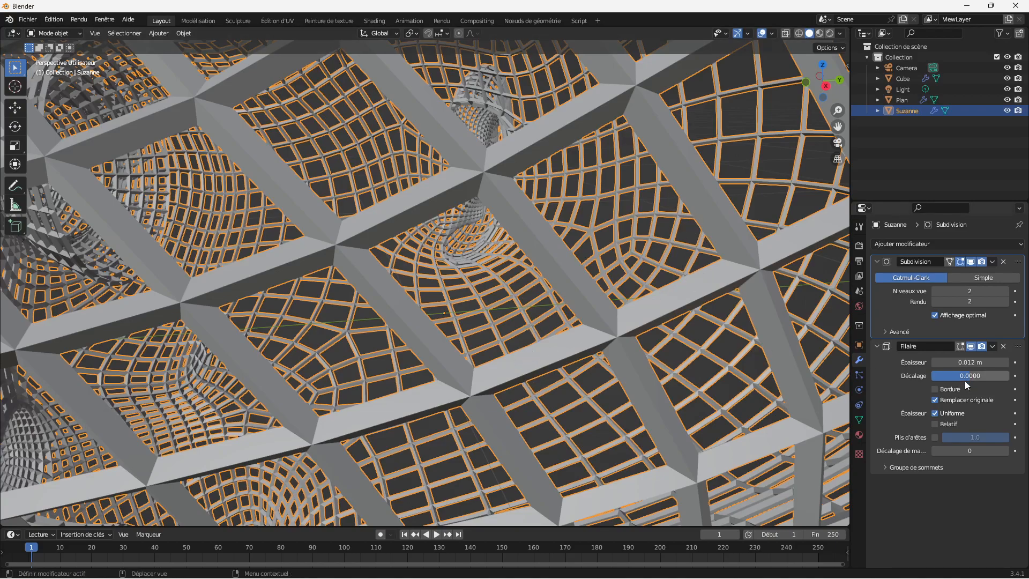
# Step: Enable edge creasing (Plis d'arêtes) at 1.0 in the monkey head's Wireframe modifier and expand its vertex group settings
pyautogui.click(936, 389)
pyautogui.click(937, 390)
pyautogui.click(935, 438)
pyautogui.click(965, 438)
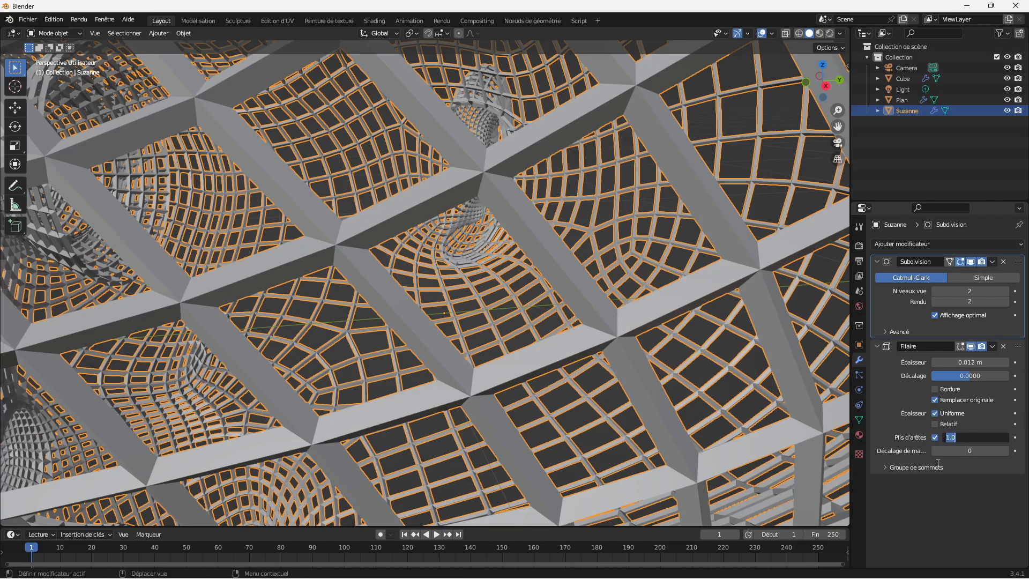
pyautogui.click(945, 489)
pyautogui.click(888, 468)
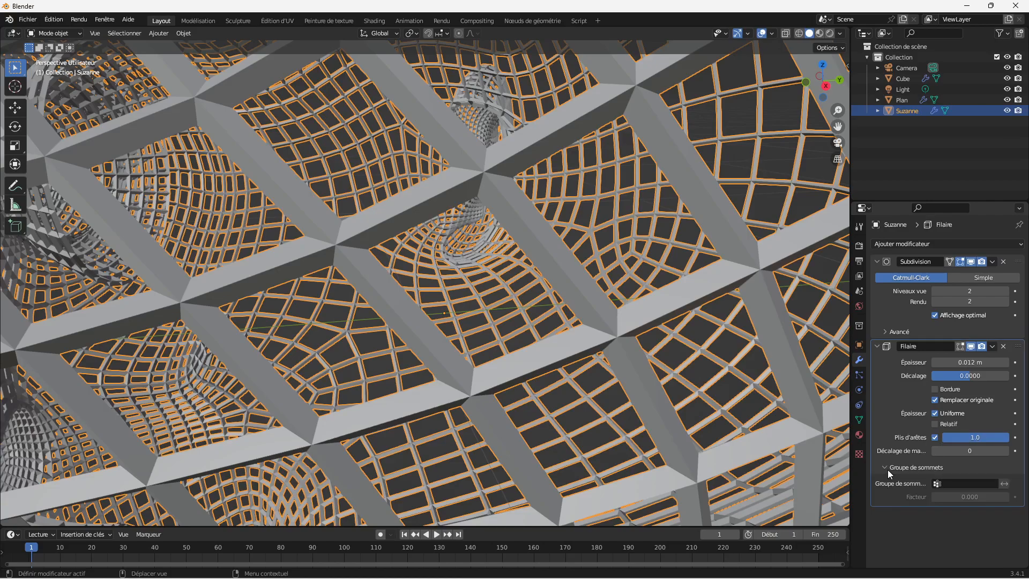
# Step: Collapse the vertex group settings and set the monkey head's Subdivision viewport level to 1
pyautogui.click(887, 467)
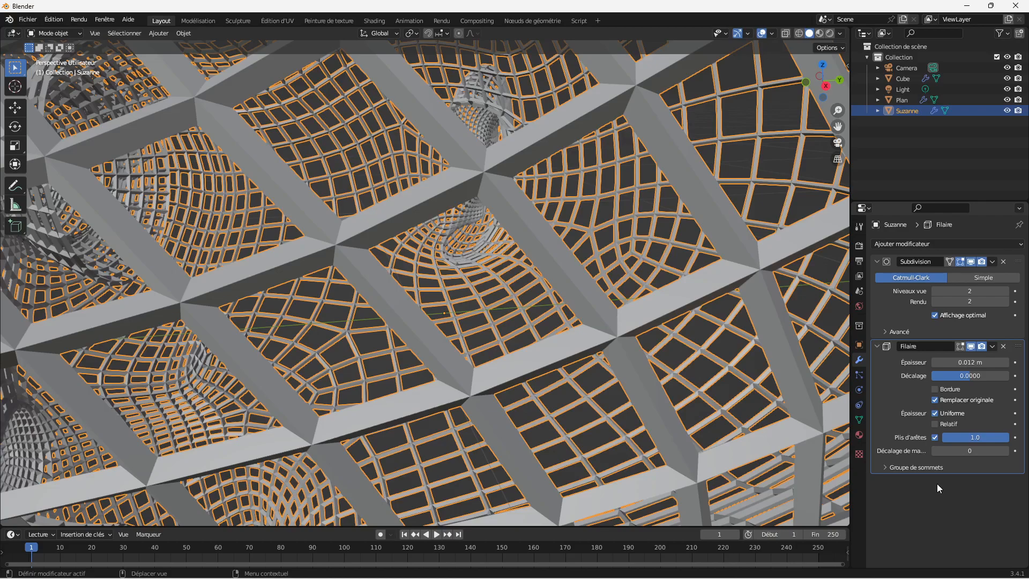
pyautogui.click(936, 291)
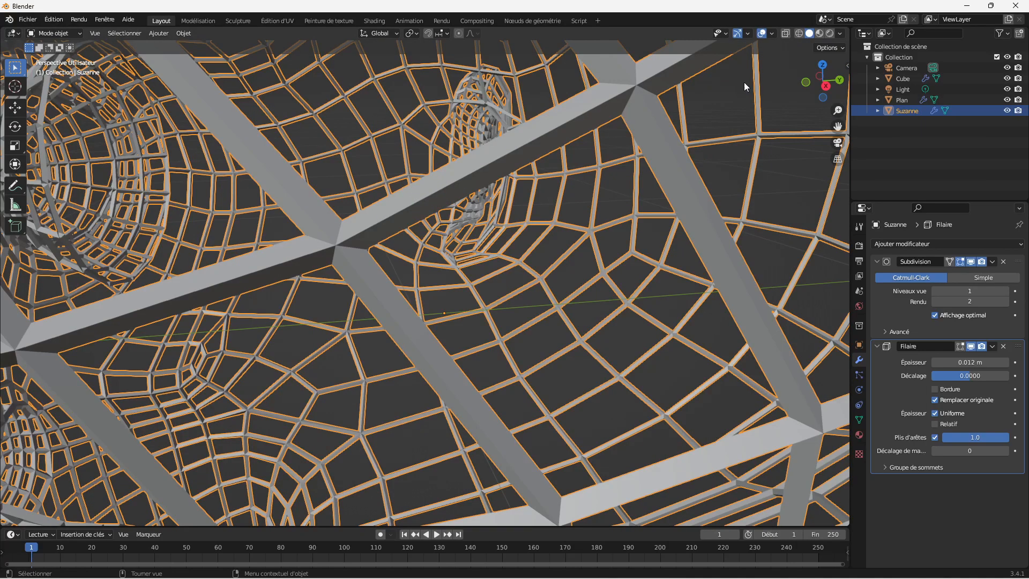
pyautogui.moveTo(820, 80); pyautogui.dragTo(839, 91)
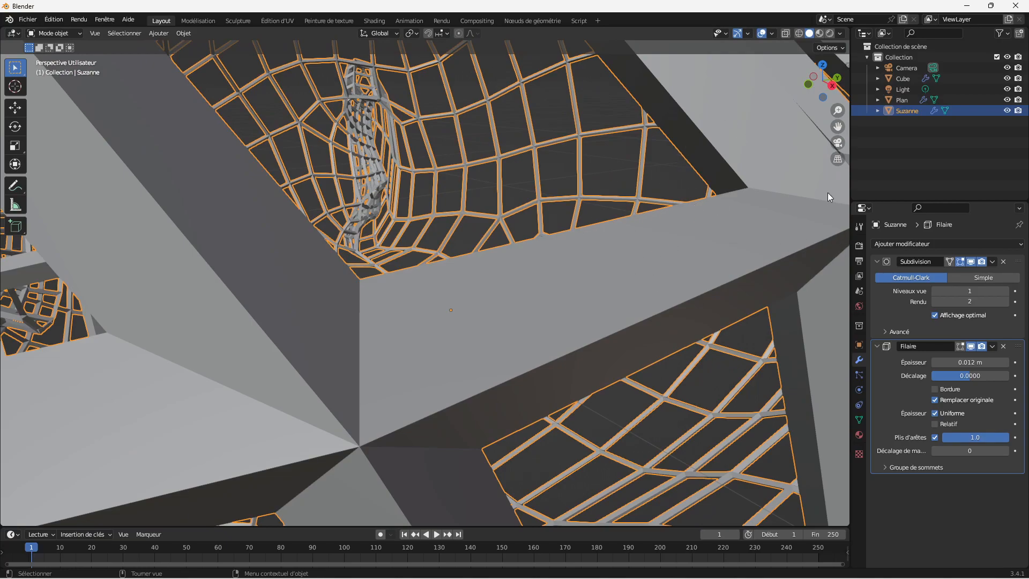
pyautogui.moveTo(838, 113); pyautogui.dragTo(826, 121)
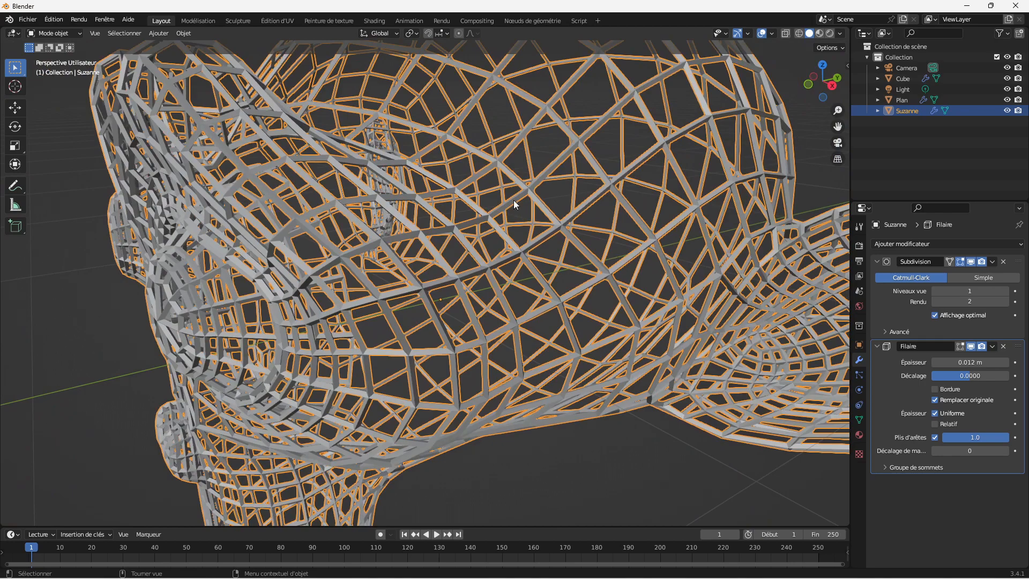
# Step: Move the Subdivision modifier below the Wireframe modifier in the stack and deselect the monkey head
pyautogui.moveTo(1018, 261); pyautogui.dragTo(1001, 470)
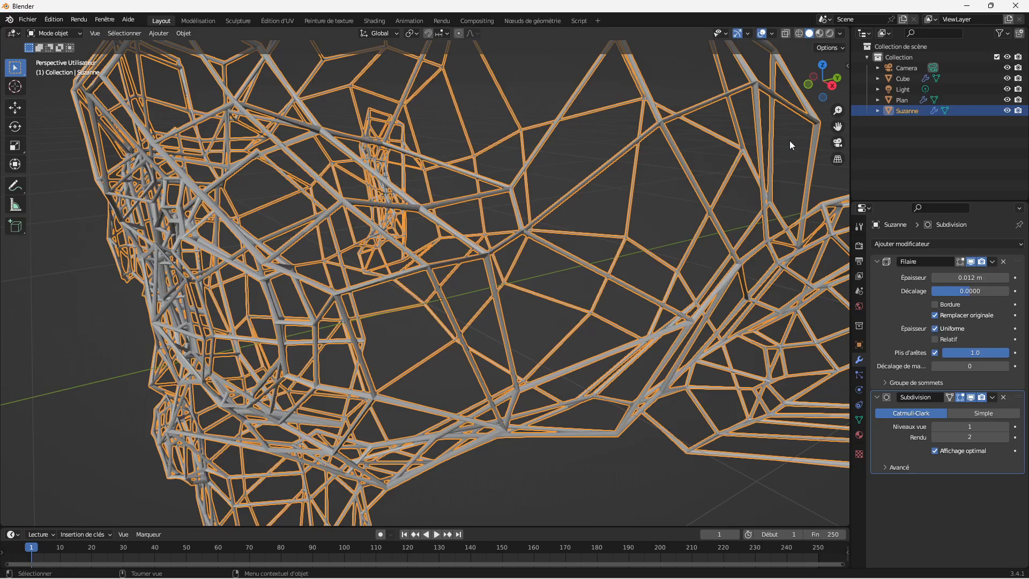
pyautogui.moveTo(837, 110)
pyautogui.mouseDown()
pyautogui.moveTo(838, 140)
pyautogui.moveTo(838, 113)
pyautogui.mouseUp()
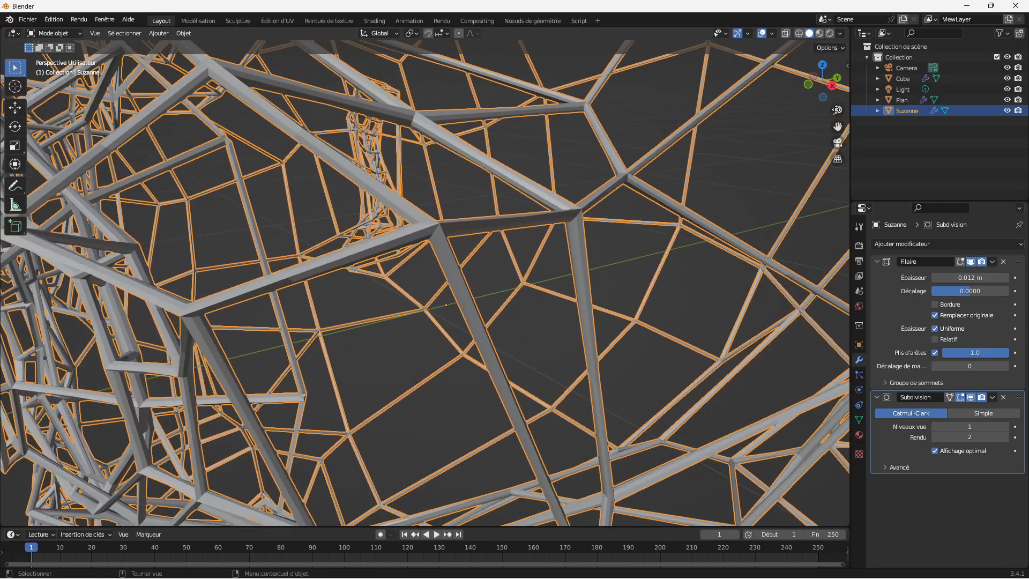
pyautogui.click(662, 305)
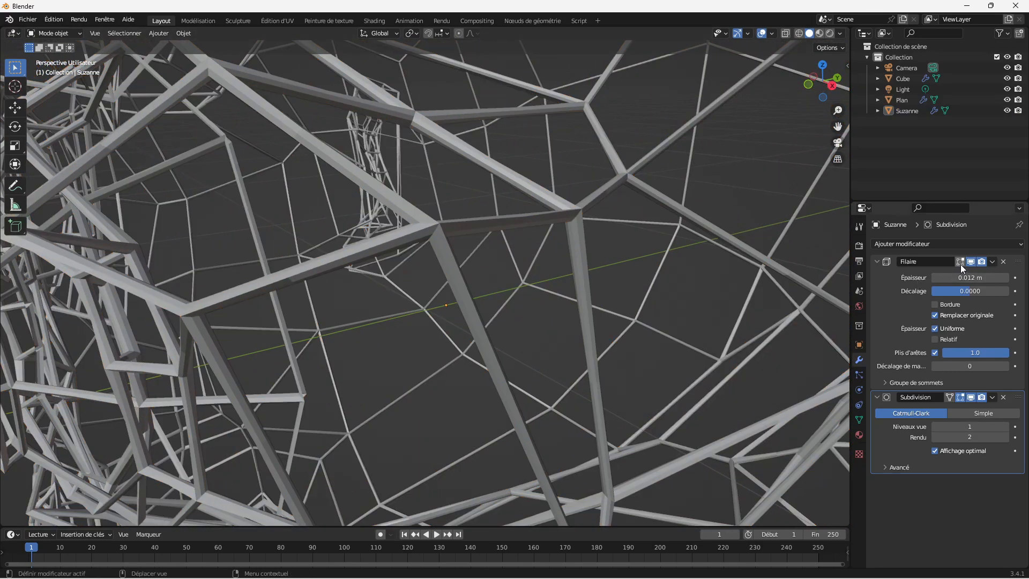
# Step: Toggle the Subdivision modifier's viewport display to compare the strands, leaving it shown, and raise its viewport level to 5
pyautogui.click(968, 395)
pyautogui.click(968, 395)
pyautogui.click(968, 395)
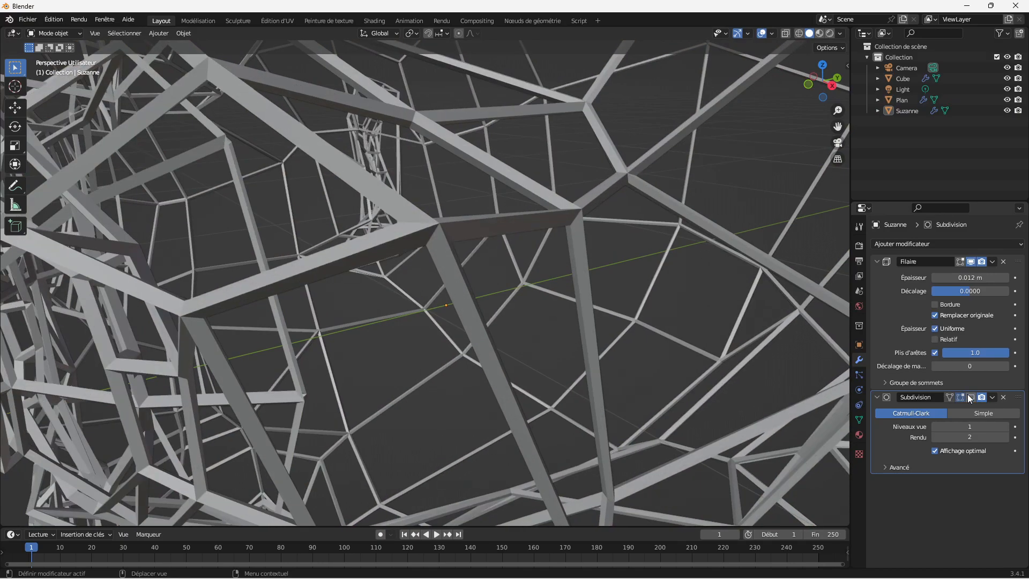
pyautogui.click(968, 395)
pyautogui.click(1005, 426)
pyautogui.click(1005, 426)
pyautogui.click(1006, 426)
pyautogui.click(1005, 427)
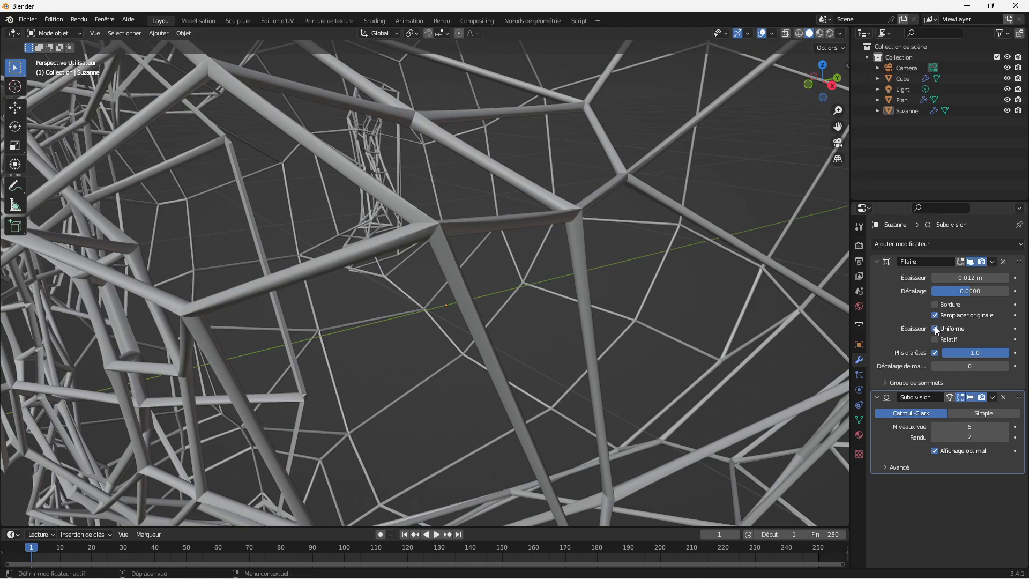
# Step: Switch the Wireframe modifier's even thickness (Uniforme) off and on again to compare the strands up close
pyautogui.click(936, 328)
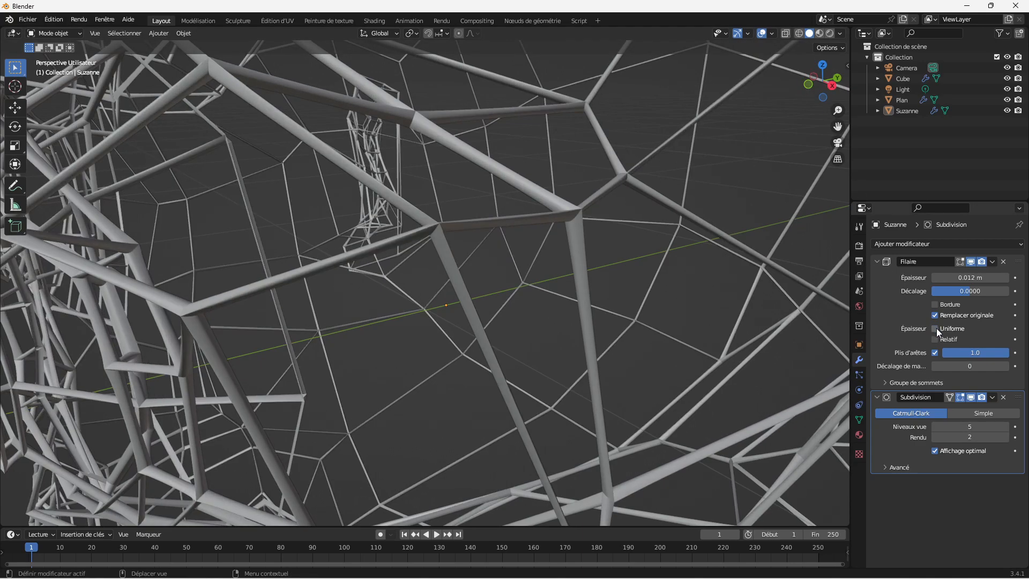
pyautogui.click(935, 328)
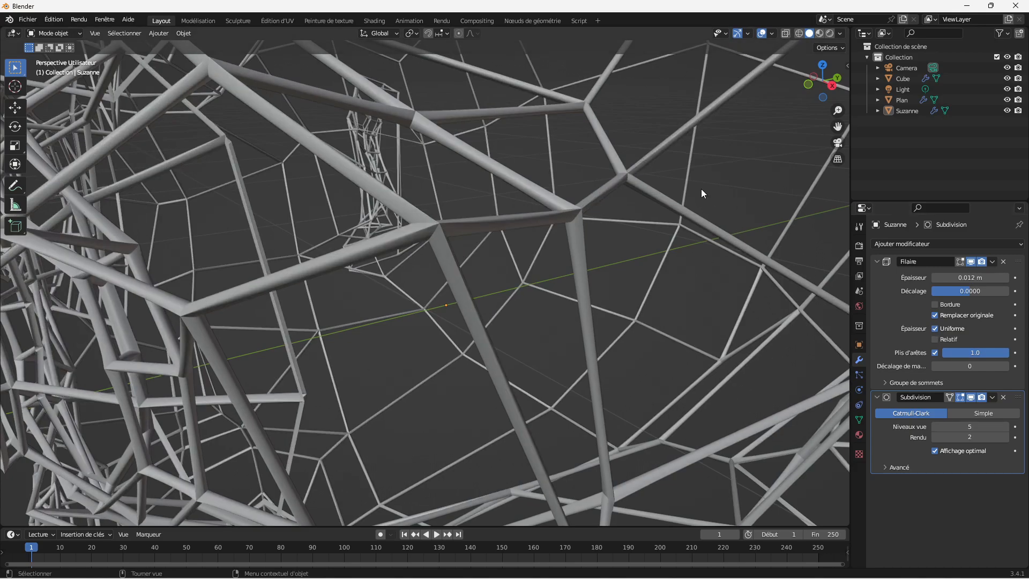
pyautogui.moveTo(837, 110)
pyautogui.mouseDown()
pyautogui.moveTo(838, 95)
pyautogui.moveTo(838, 107)
pyautogui.mouseUp()
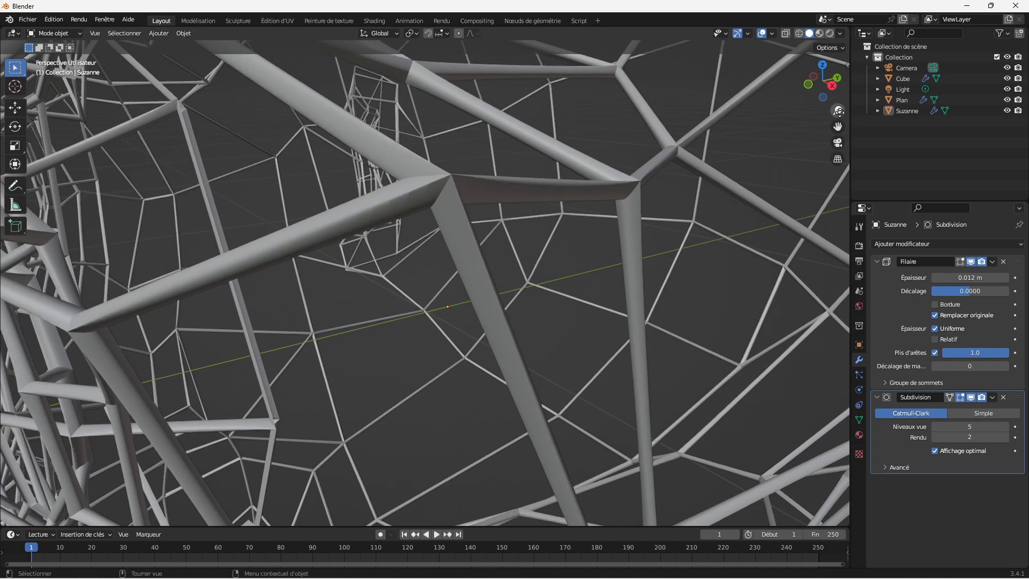
# Step: Disable edge creasing (Plis d'arêtes) in the Wireframe modifier and lower the Subdivision viewport level to 2
pyautogui.click(935, 352)
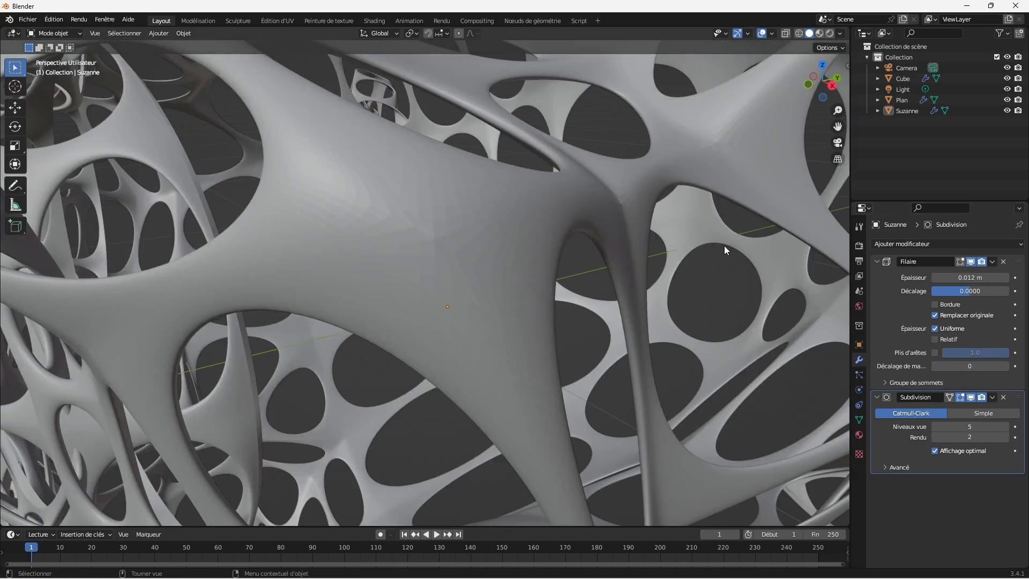
pyautogui.moveTo(838, 109); pyautogui.dragTo(838, 149)
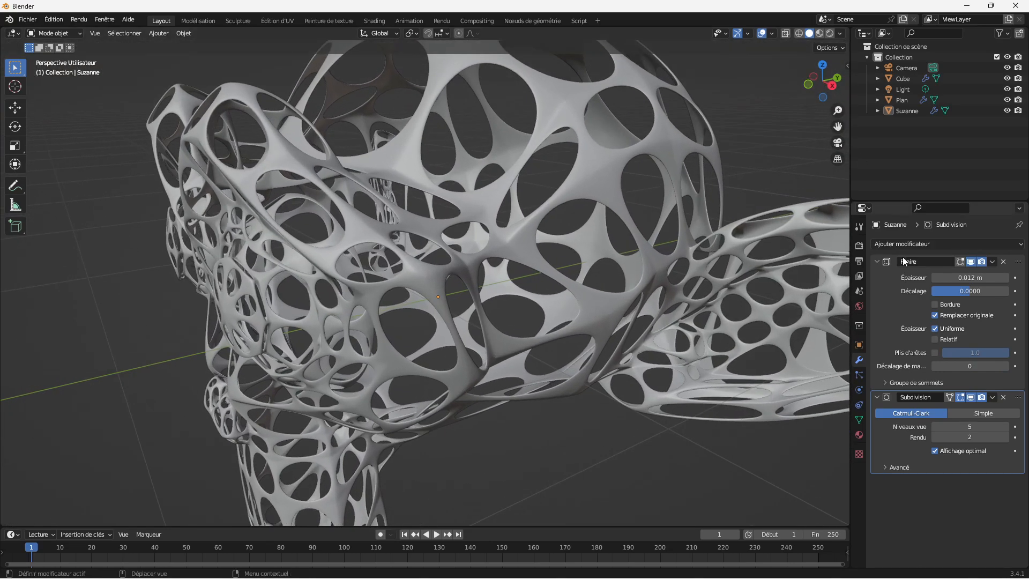
pyautogui.click(934, 426)
pyautogui.click(934, 426)
pyautogui.click(934, 426)
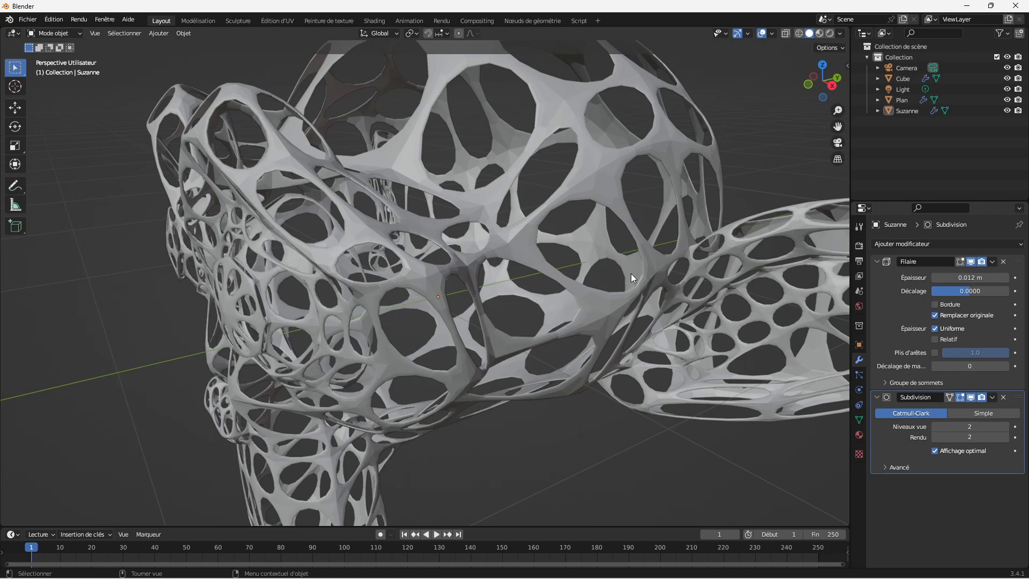
pyautogui.moveTo(837, 109); pyautogui.dragTo(796, 140)
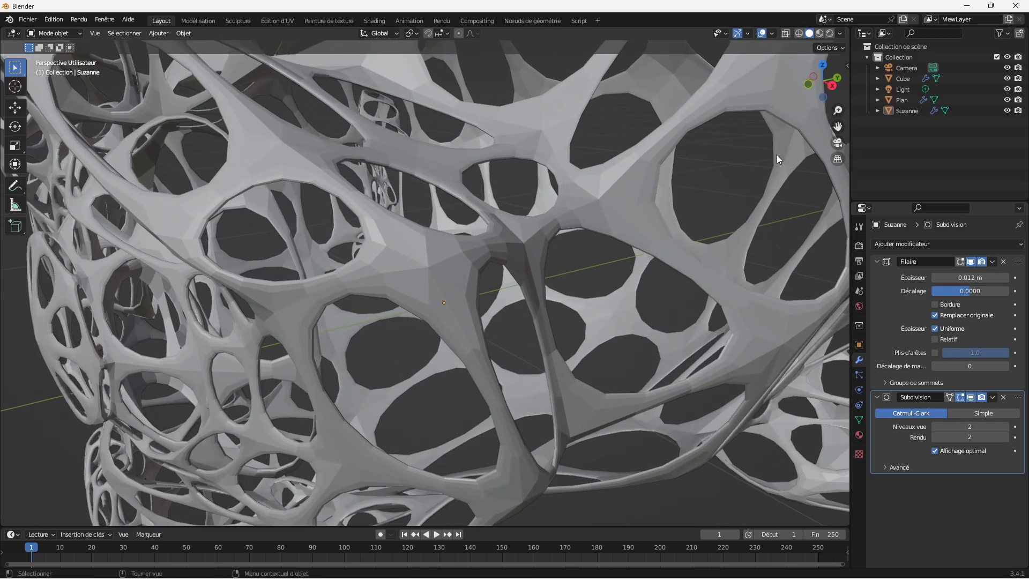
# Step: Re-enable edge creasing (Plis d'arêtes) in the Wireframe modifier and set the Subdivision viewport level to 3
pyautogui.click(935, 352)
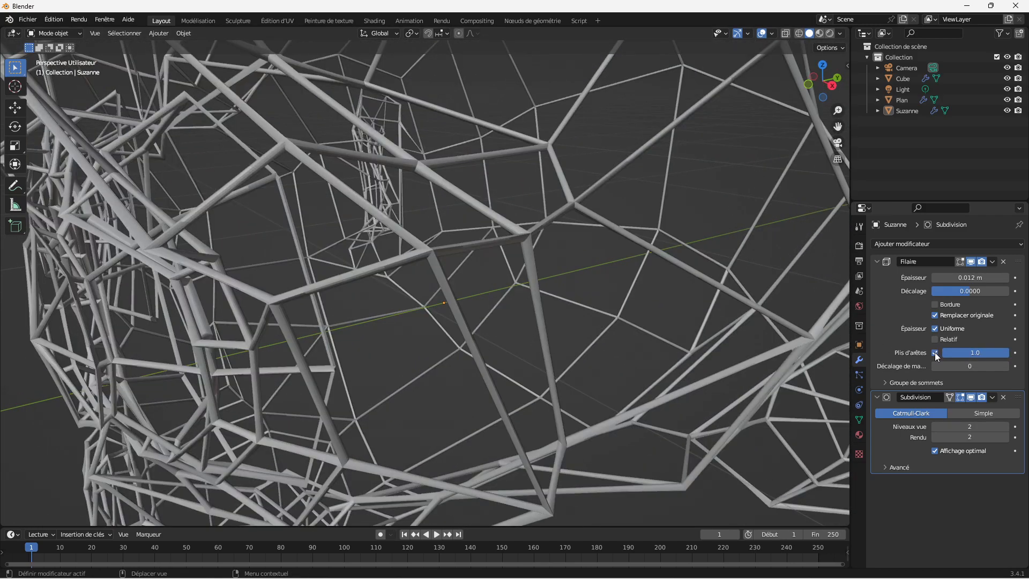
pyautogui.moveTo(837, 111)
pyautogui.mouseDown()
pyautogui.moveTo(838, 86)
pyautogui.moveTo(838, 110)
pyautogui.mouseUp()
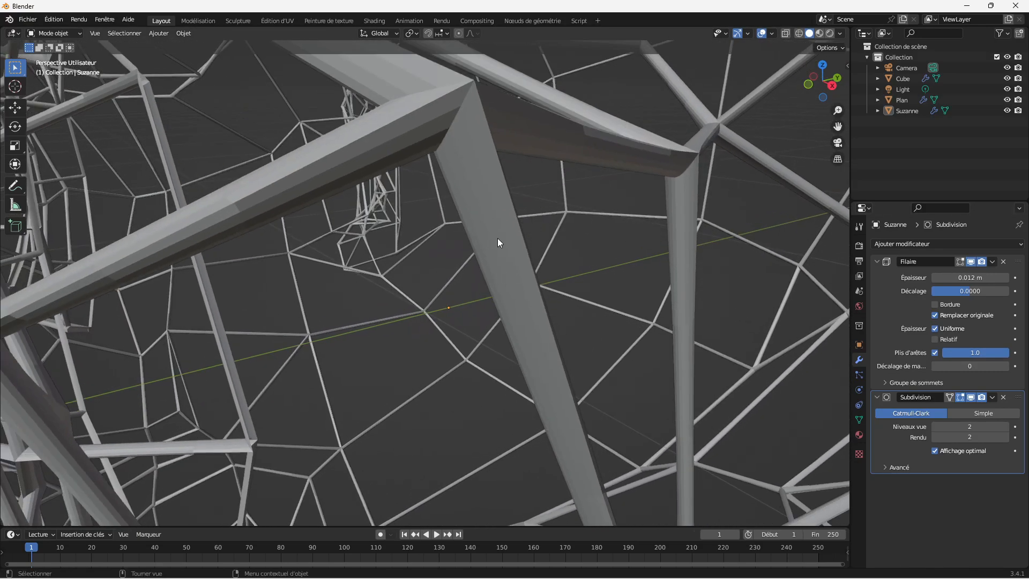
pyautogui.click(1005, 427)
# Step: Select the monkey head, apply smooth shading (Ombrage lissé), and inspect the rounded strands
pyautogui.click(524, 304)
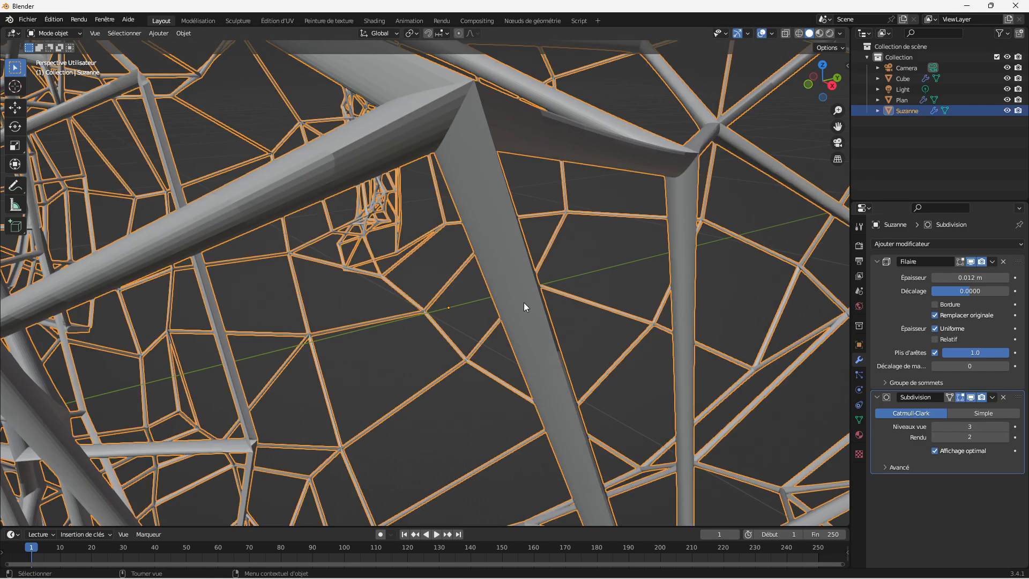
pyautogui.rightClick(524, 304)
pyautogui.click(502, 306)
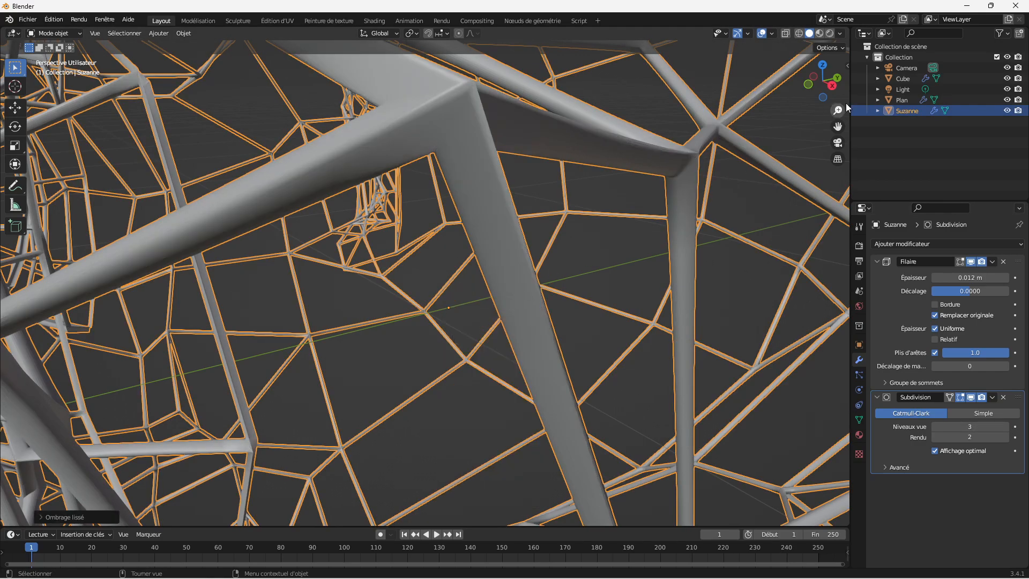
pyautogui.moveTo(835, 94)
pyautogui.mouseDown()
pyautogui.moveTo(699, 107)
pyautogui.moveTo(830, 97)
pyautogui.mouseUp()
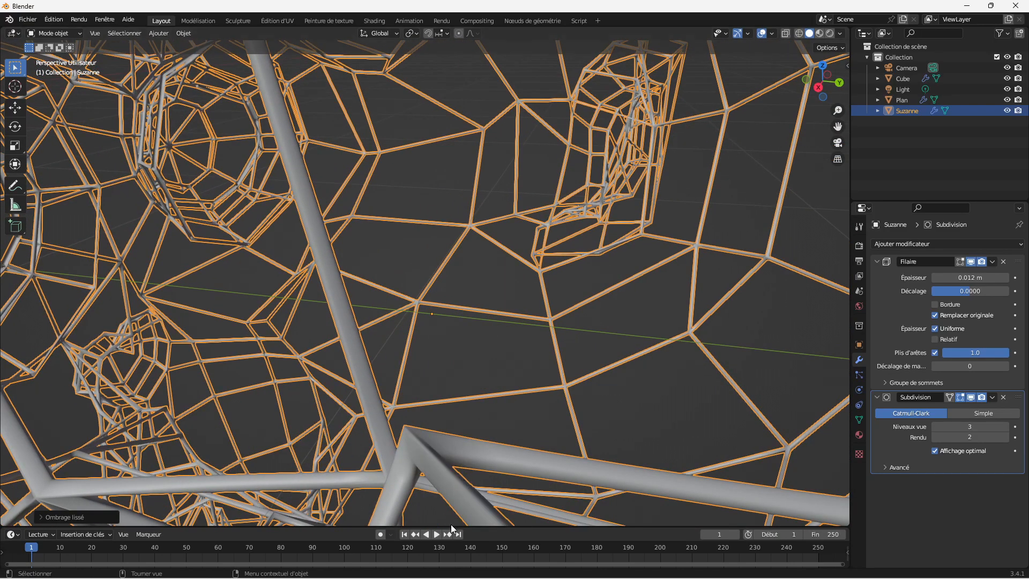
pyautogui.moveTo(837, 110); pyautogui.dragTo(837, 142)
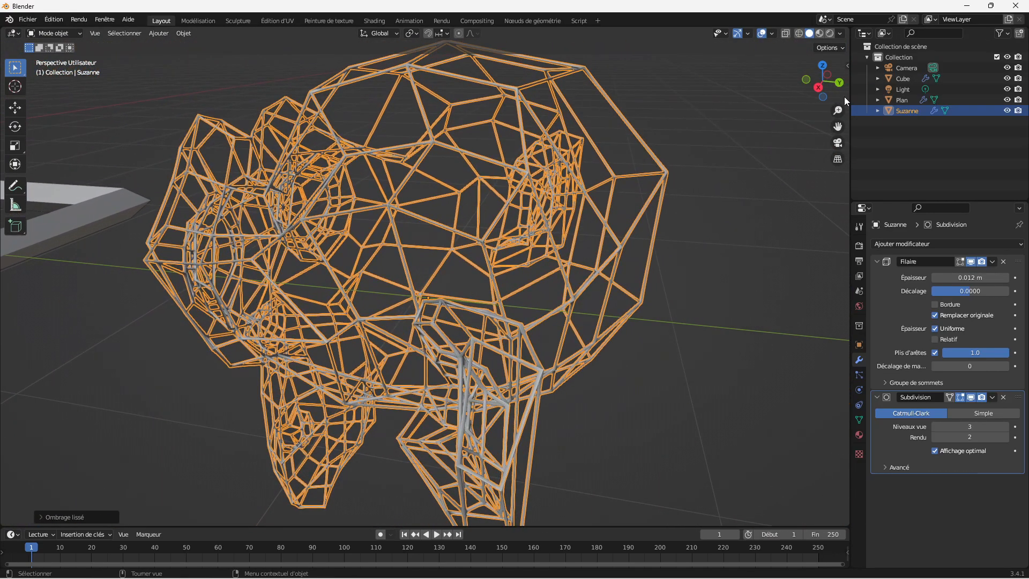
# Step: Reduce the viewport level of the monkey head's Subdivision modifier to 1 and view the whole head
pyautogui.moveTo(837, 96); pyautogui.dragTo(920, 92)
pyautogui.click(935, 427)
pyautogui.click(935, 426)
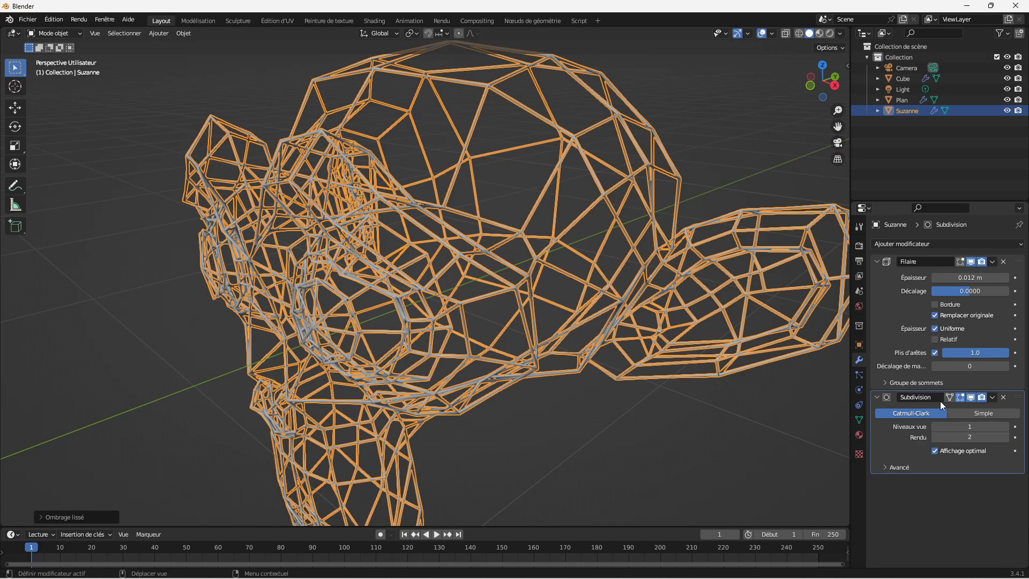
pyautogui.moveTo(837, 110); pyautogui.dragTo(504, 355)
pyautogui.moveTo(837, 110); pyautogui.dragTo(837, 75)
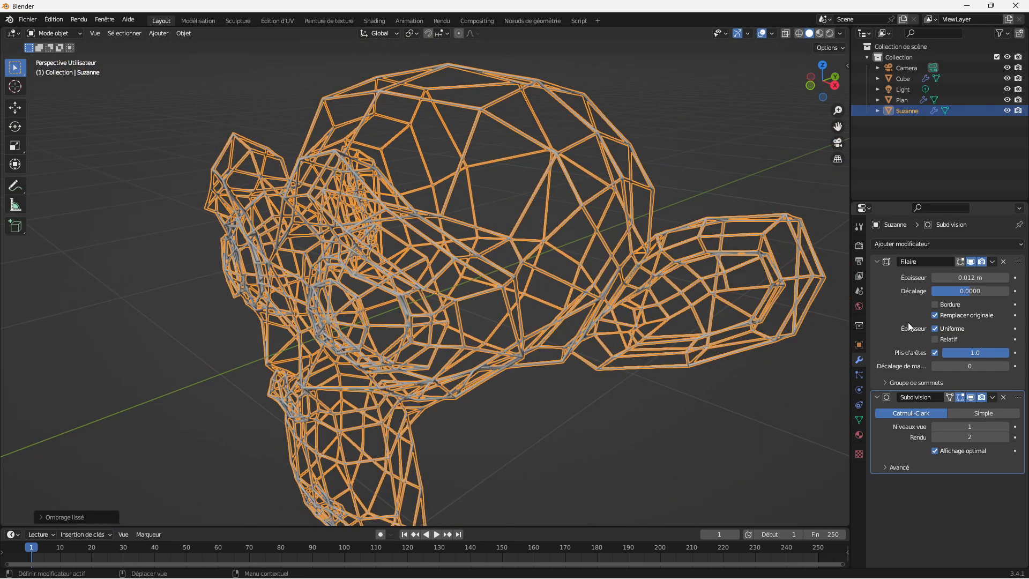
# Step: Try a second Subdivision Surface modifier above the monkey head's Wireframe modifier, inspect the denser wireframe, and remove the added modifier
pyautogui.click(959, 243)
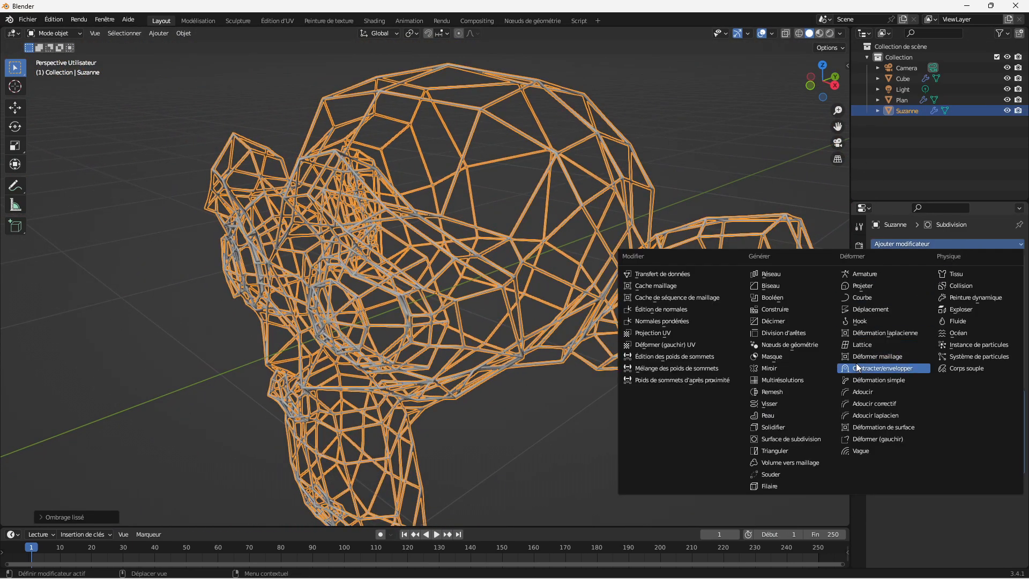
pyautogui.click(796, 439)
pyautogui.moveTo(1017, 481); pyautogui.dragTo(1000, 239)
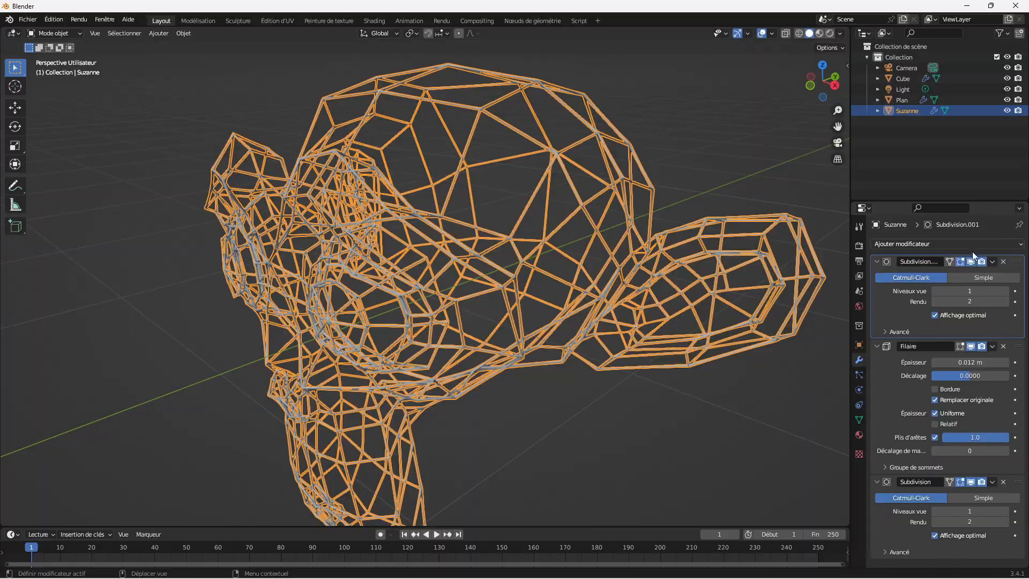
pyautogui.moveTo(833, 94)
pyautogui.mouseDown()
pyautogui.moveTo(862, 98)
pyautogui.moveTo(817, 93)
pyautogui.moveTo(837, 92)
pyautogui.mouseUp()
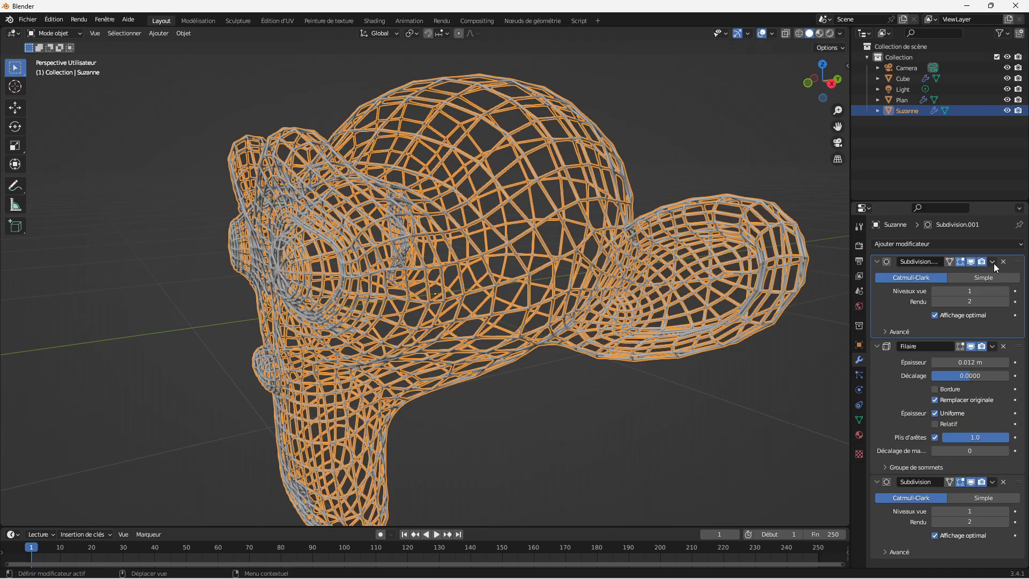
pyautogui.moveTo(839, 96)
pyautogui.mouseDown()
pyautogui.moveTo(879, 96)
pyautogui.moveTo(834, 103)
pyautogui.mouseUp()
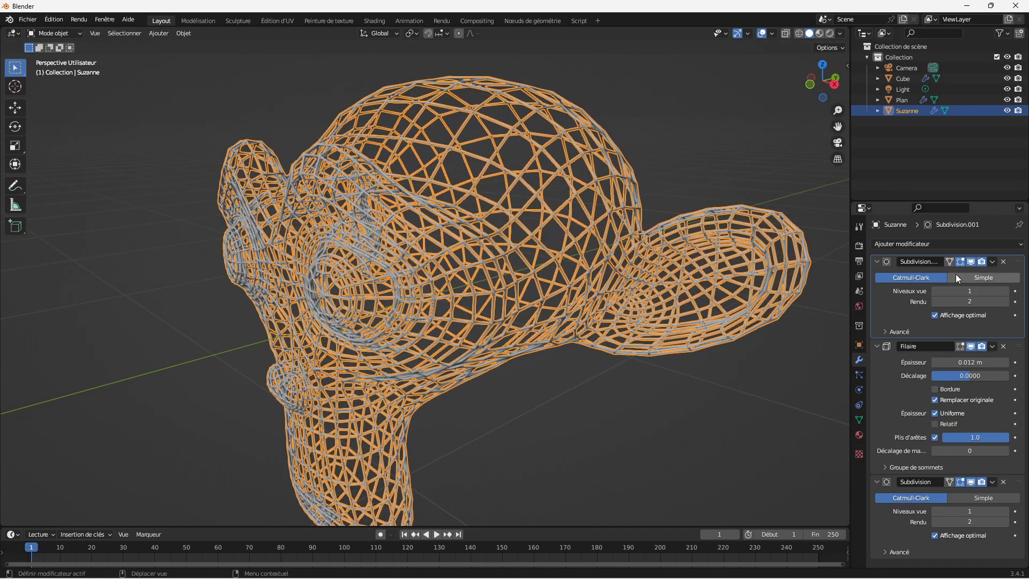
pyautogui.click(1002, 262)
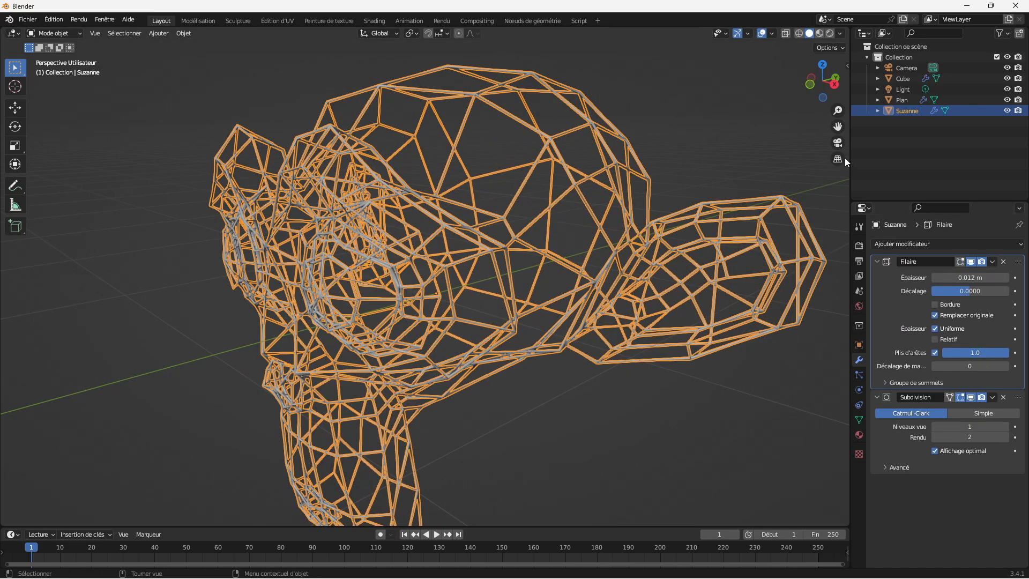
# Step: Select the plane and add a Subdivision Surface modifier after its Wireframe modifier
pyautogui.moveTo(837, 110); pyautogui.dragTo(1018, 95)
pyautogui.click(484, 381)
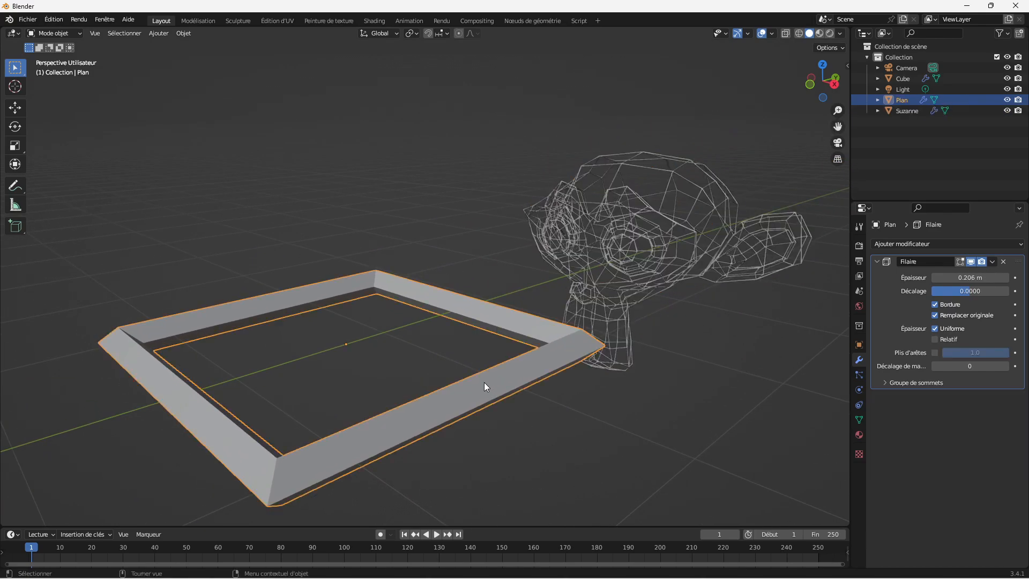
pyautogui.moveTo(838, 96); pyautogui.dragTo(889, 54)
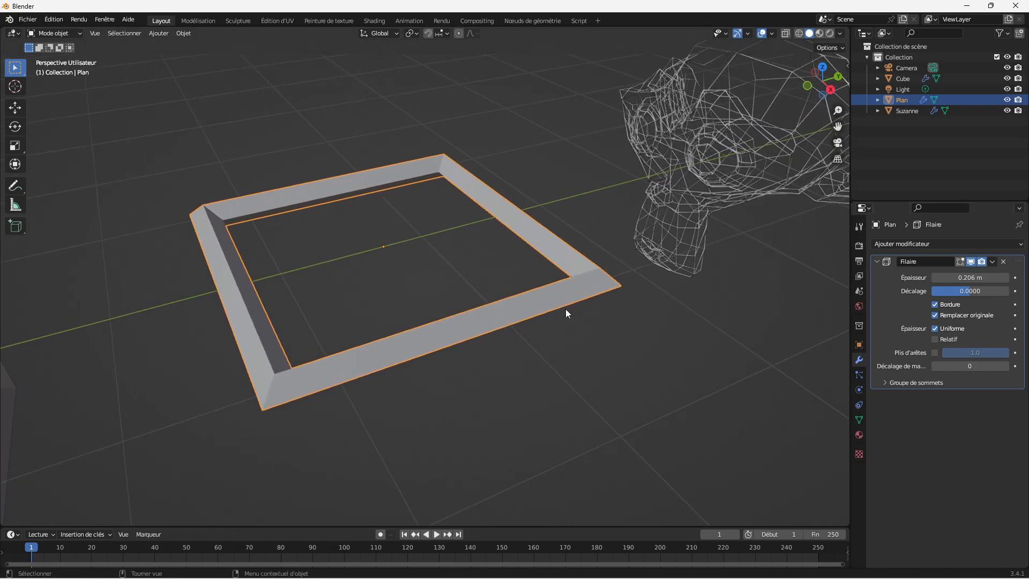
pyautogui.click(1005, 246)
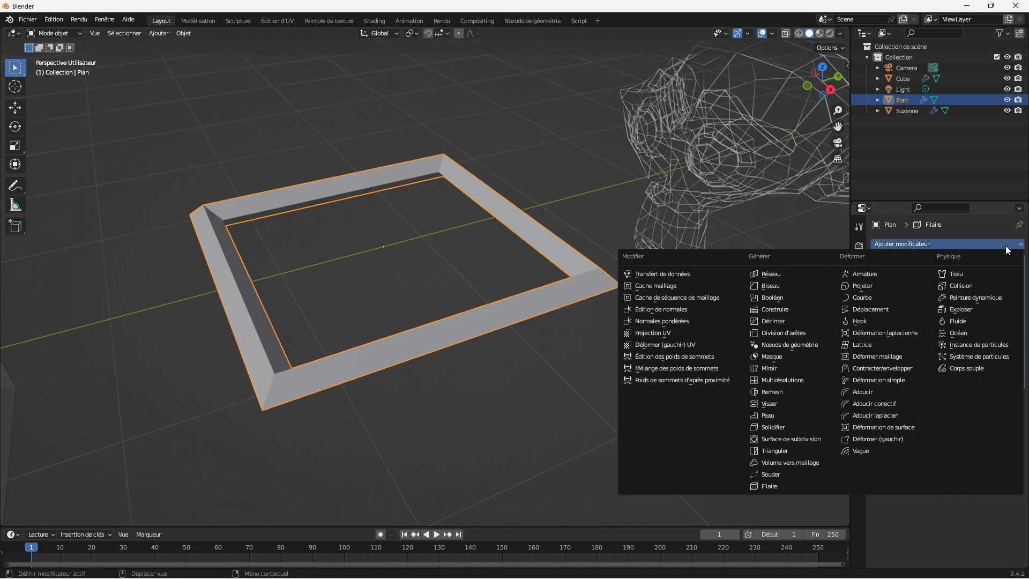
pyautogui.click(818, 438)
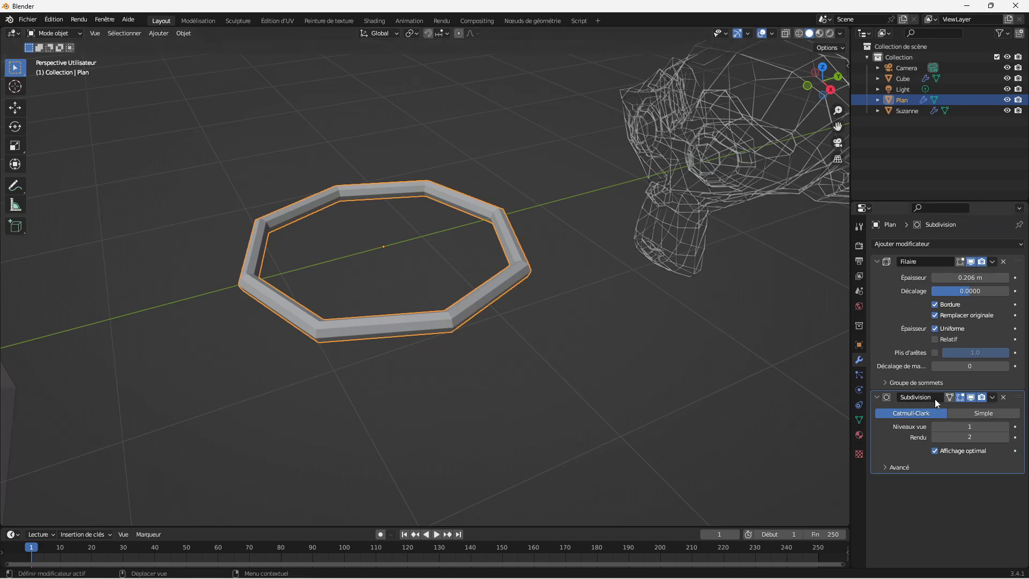
# Step: Raise the plane's Subdivision viewport level to 3 to compare the ring's smoothness, and return it to 1
pyautogui.click(1005, 426)
pyautogui.click(1006, 426)
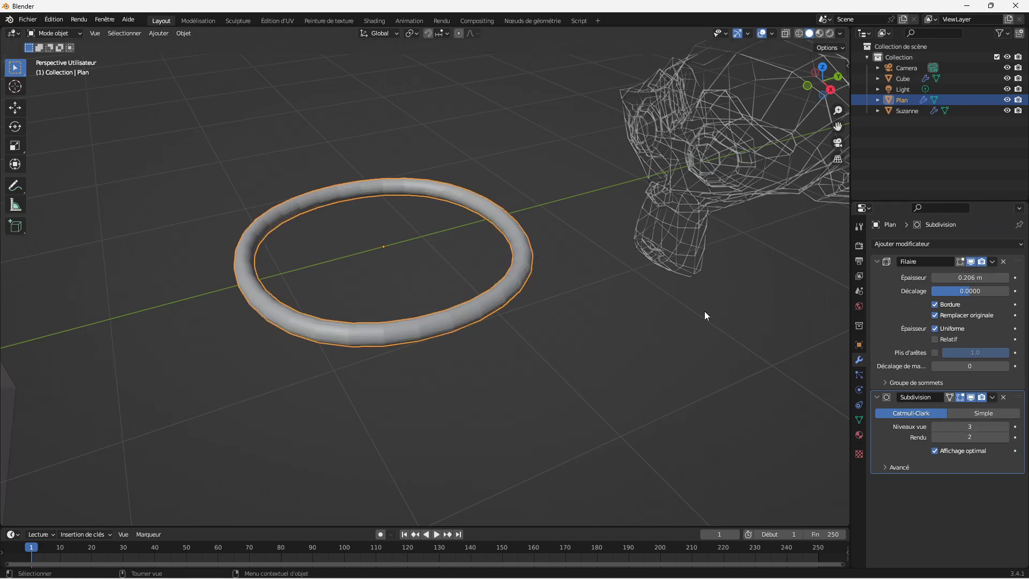
pyautogui.click(934, 427)
pyautogui.click(934, 426)
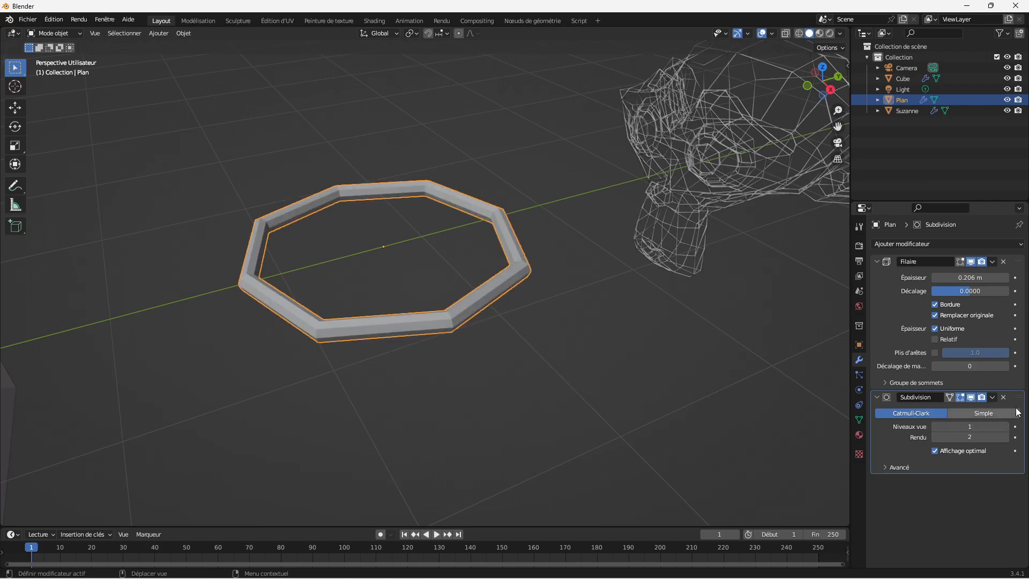
# Step: Move the plane's Subdivision modifier above its Wireframe modifier, and set it to Simple with viewport level 2
pyautogui.moveTo(1018, 397); pyautogui.dragTo(989, 238)
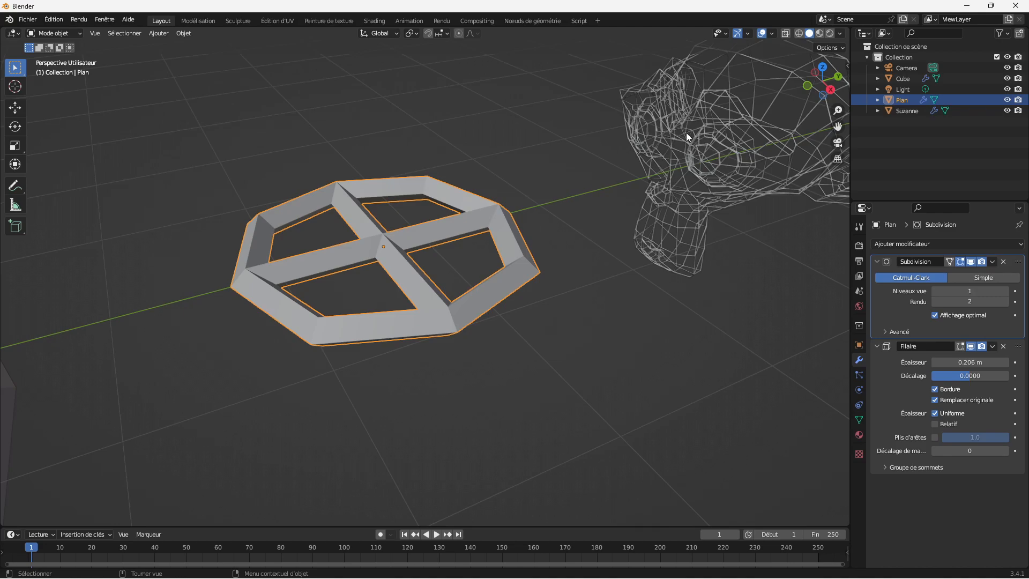
pyautogui.moveTo(840, 107); pyautogui.dragTo(839, 147)
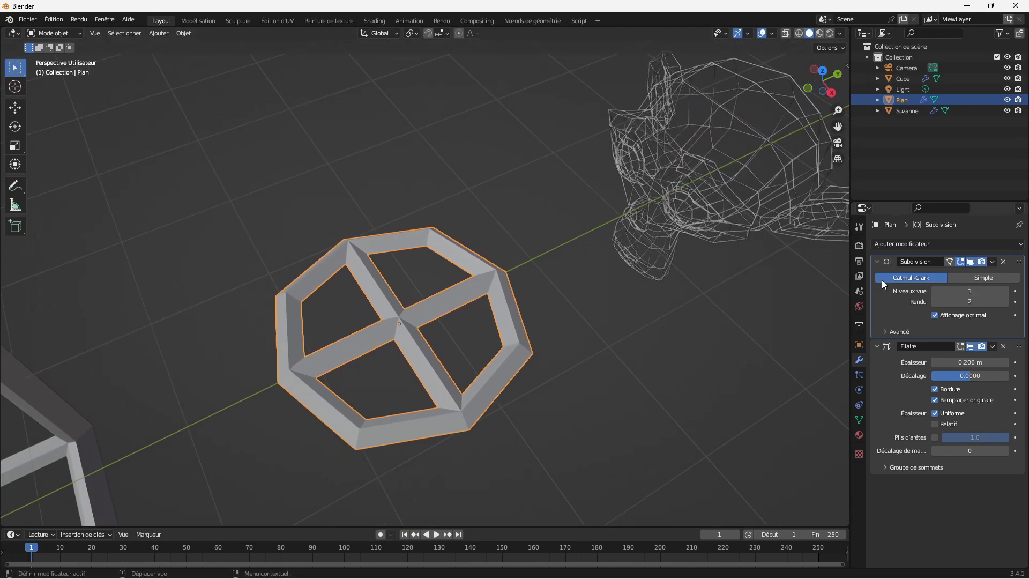
pyautogui.click(965, 276)
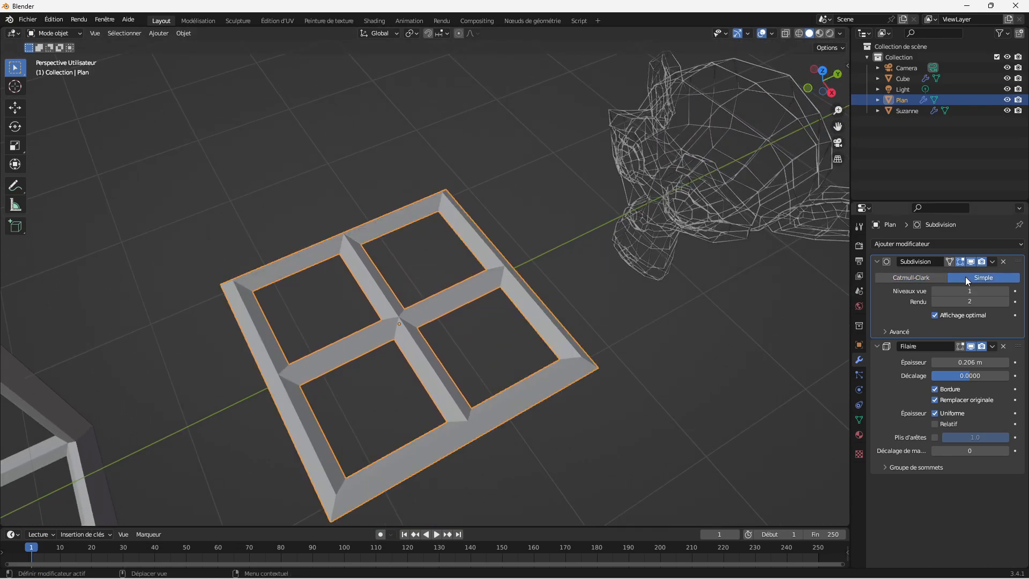
pyautogui.click(1005, 292)
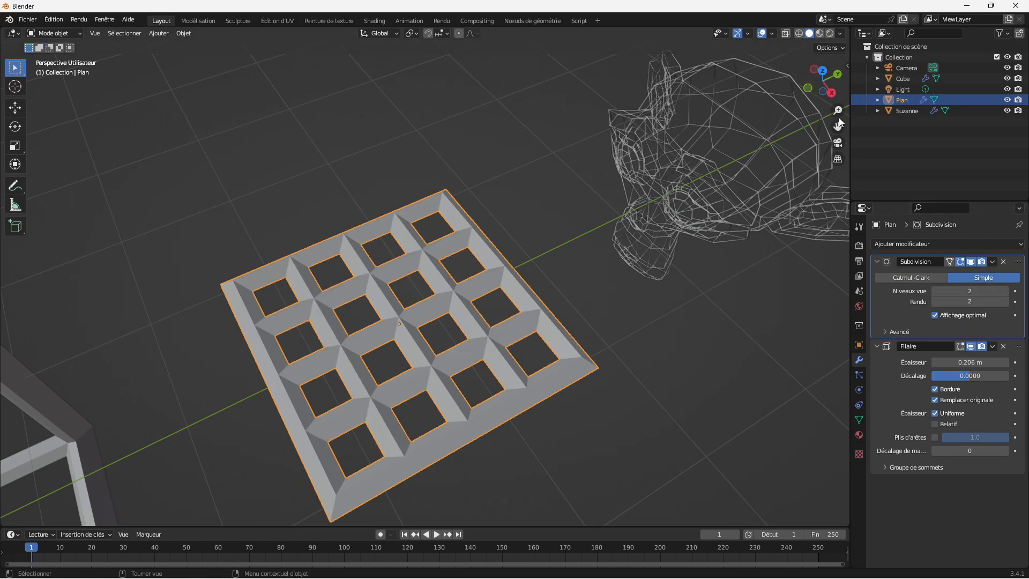
# Step: Add a second Subdivision Surface modifier after the plane's Wireframe modifier, and enable the Wireframe's Crease Edges option at 1.0
pyautogui.moveTo(837, 111); pyautogui.dragTo(834, 69)
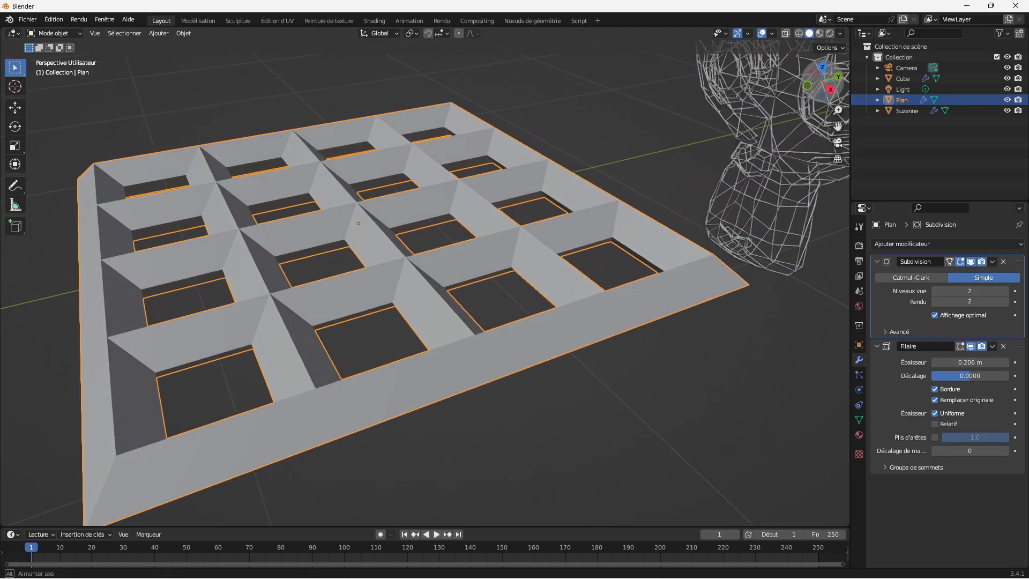
pyautogui.click(1017, 245)
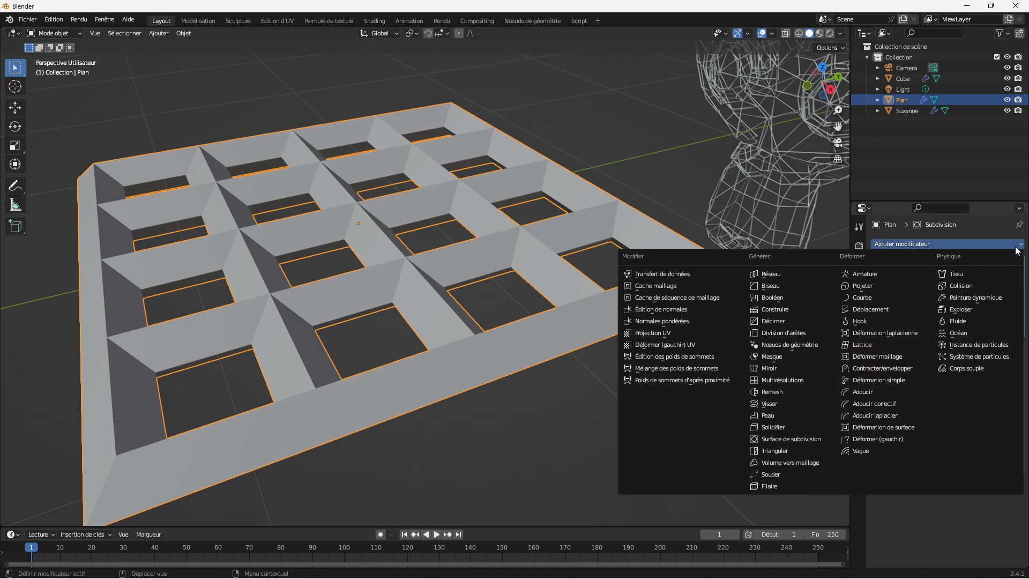
pyautogui.click(807, 440)
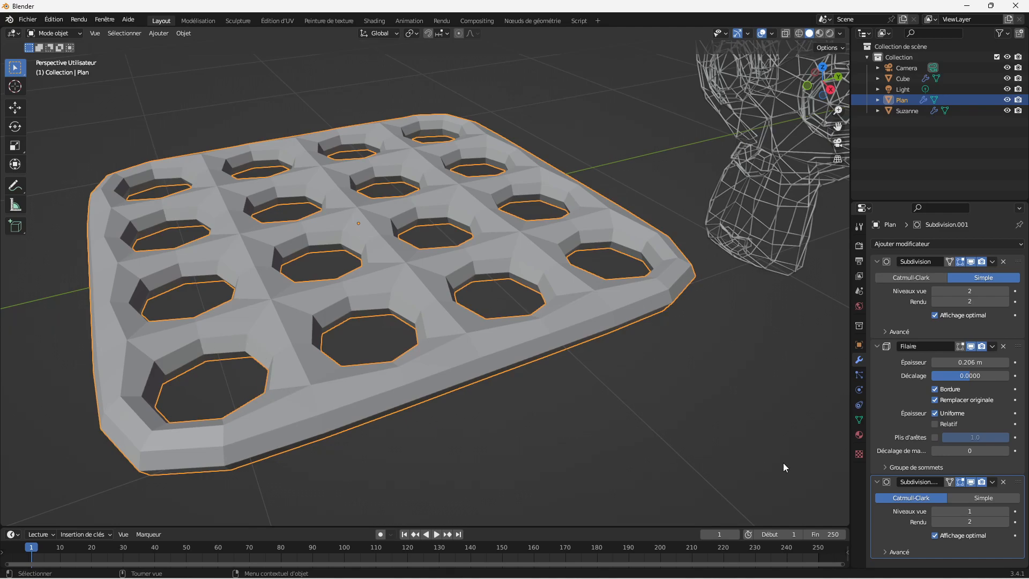
pyautogui.click(934, 437)
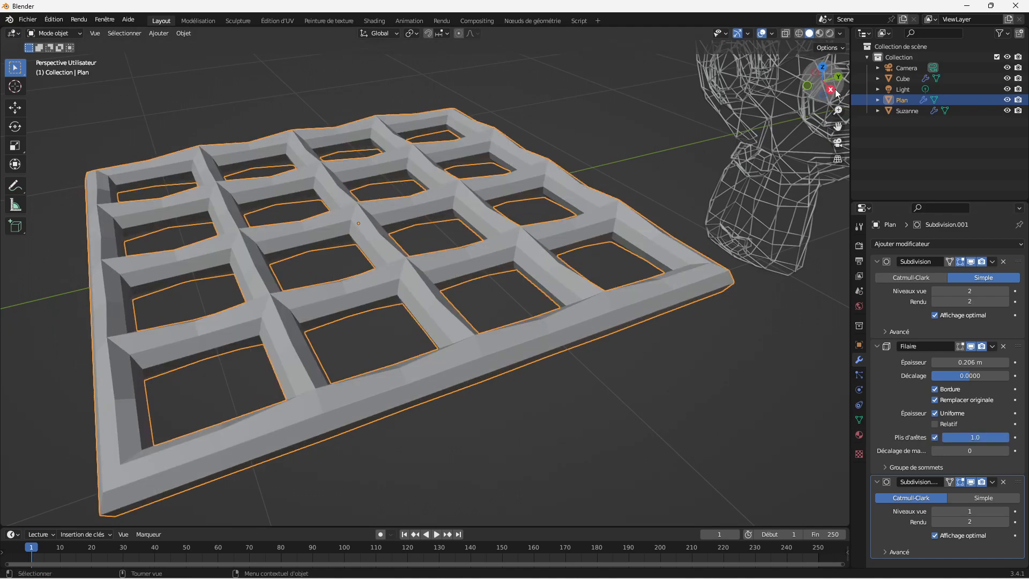
# Step: Raise the viewport level of the plane's second Subdivision modifier to 3, and apply smooth shading to the plane
pyautogui.moveTo(835, 92); pyautogui.dragTo(839, 124)
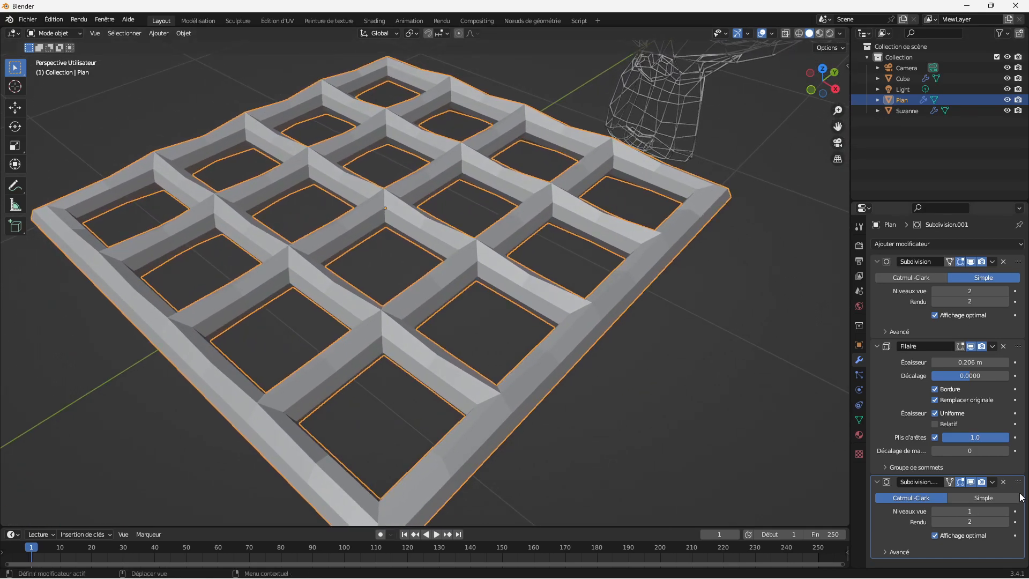
pyautogui.click(1005, 511)
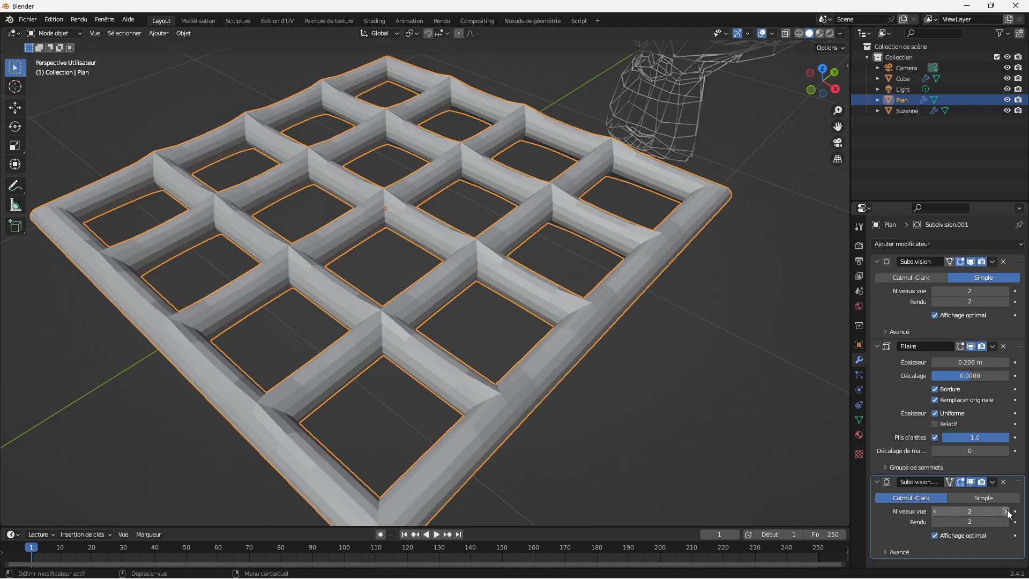
pyautogui.click(1006, 511)
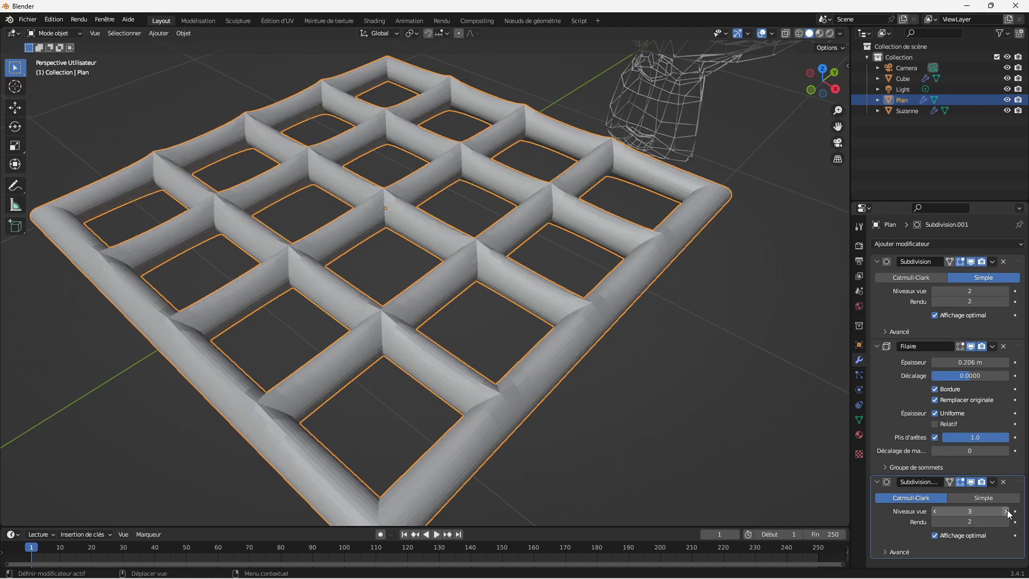
pyautogui.rightClick(594, 307)
pyautogui.click(589, 306)
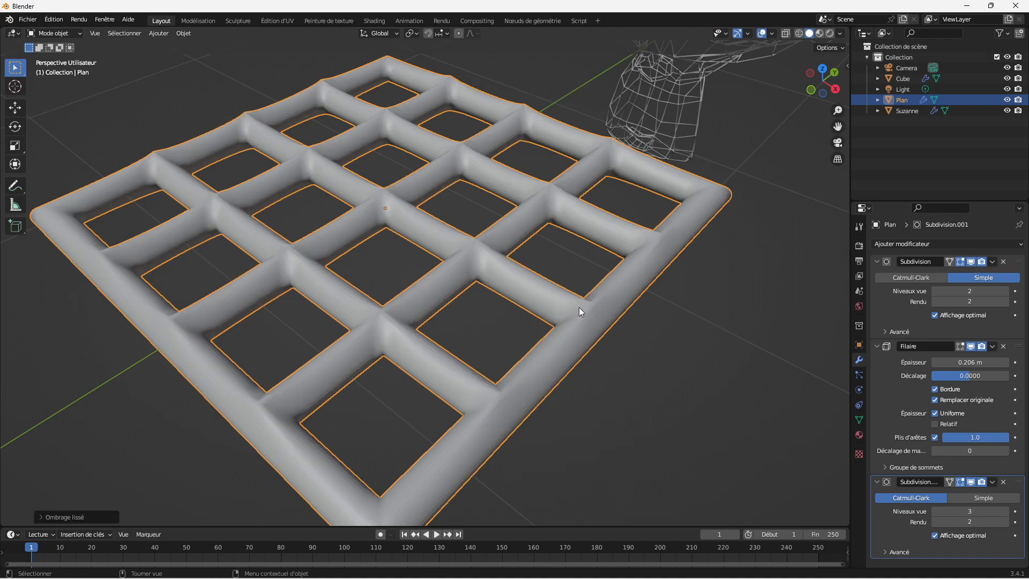
pyautogui.click(695, 335)
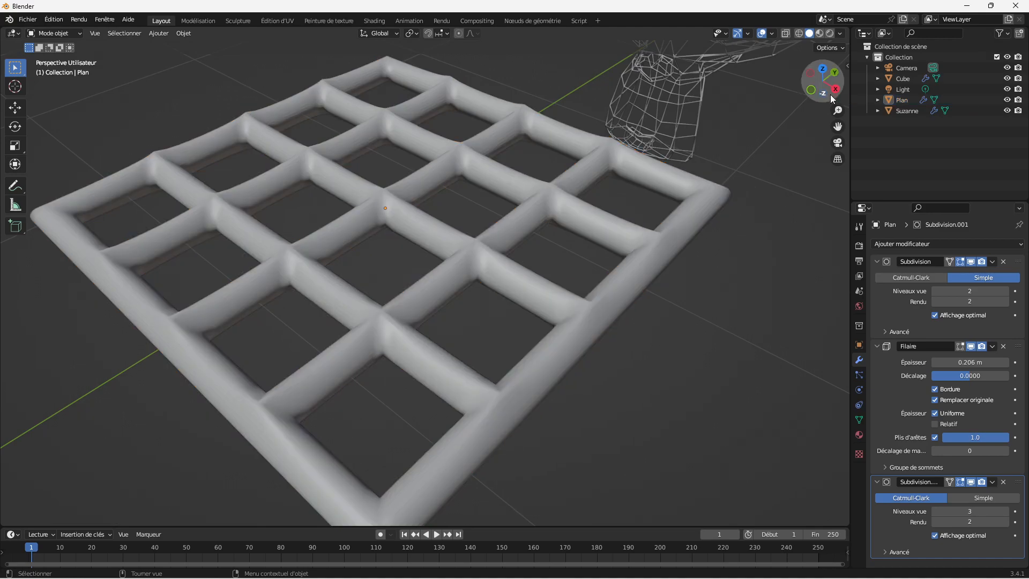
# Step: Lower the viewport level of the plane's second Subdivision modifier to 1
pyautogui.moveTo(828, 95)
pyautogui.mouseDown()
pyautogui.moveTo(836, 91)
pyautogui.moveTo(825, 86)
pyautogui.mouseUp()
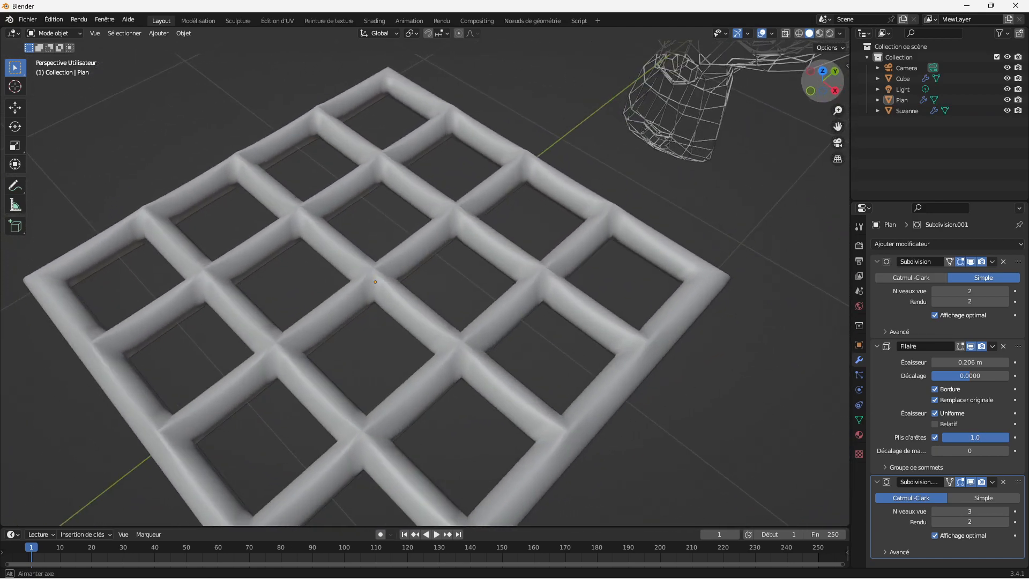
pyautogui.click(935, 512)
pyautogui.click(934, 512)
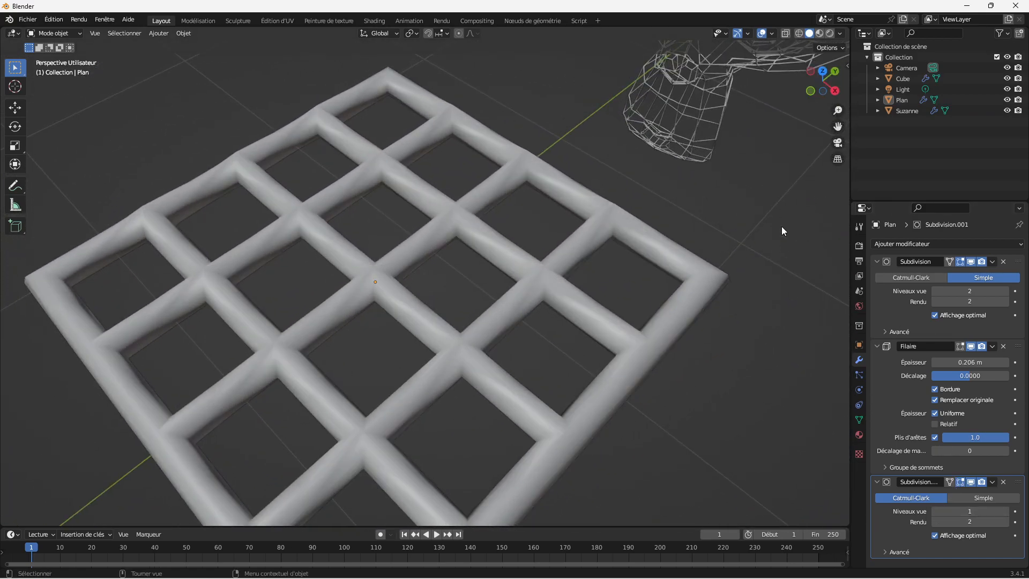
# Step: Select the cube and add a Subdivision Surface modifier after its Wireframe modifier
pyautogui.moveTo(835, 109); pyautogui.dragTo(835, 194)
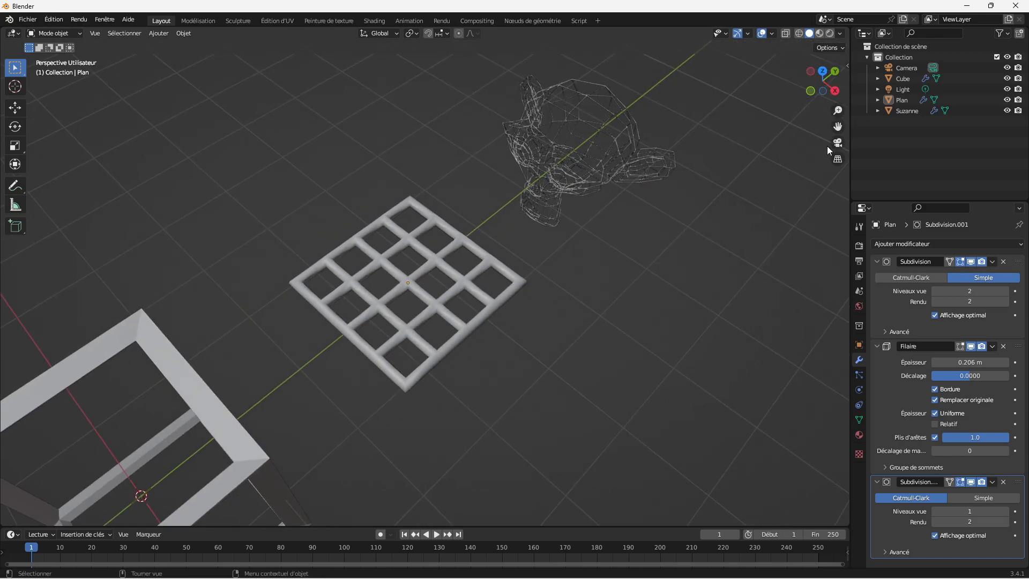
pyautogui.moveTo(837, 126); pyautogui.dragTo(837, 73)
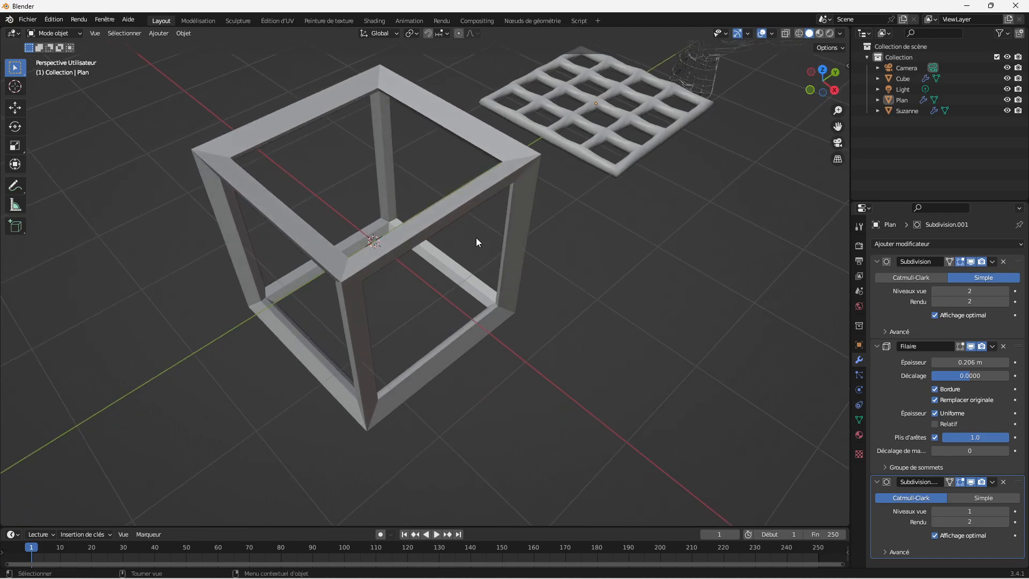
pyautogui.click(526, 196)
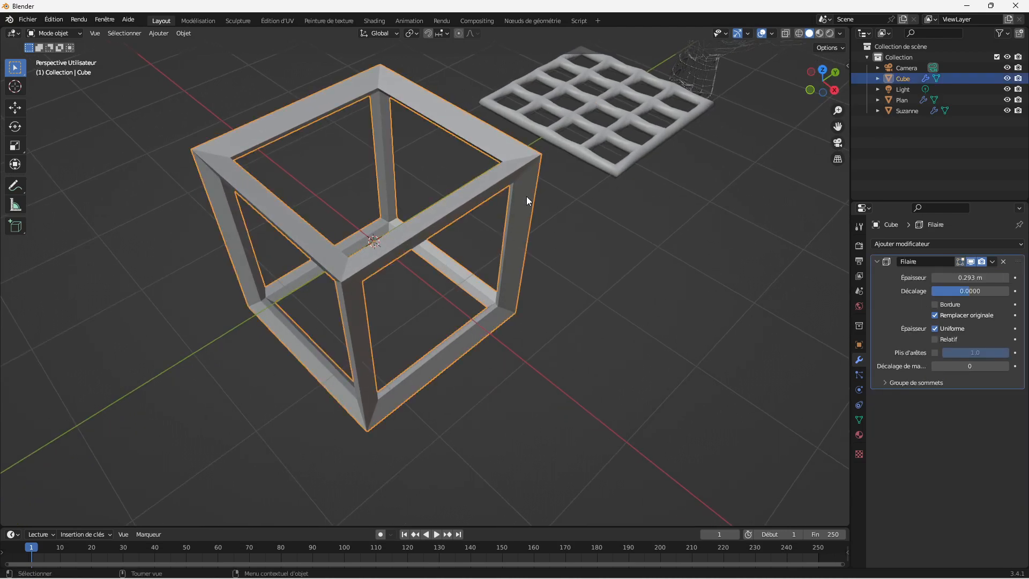
pyautogui.click(997, 246)
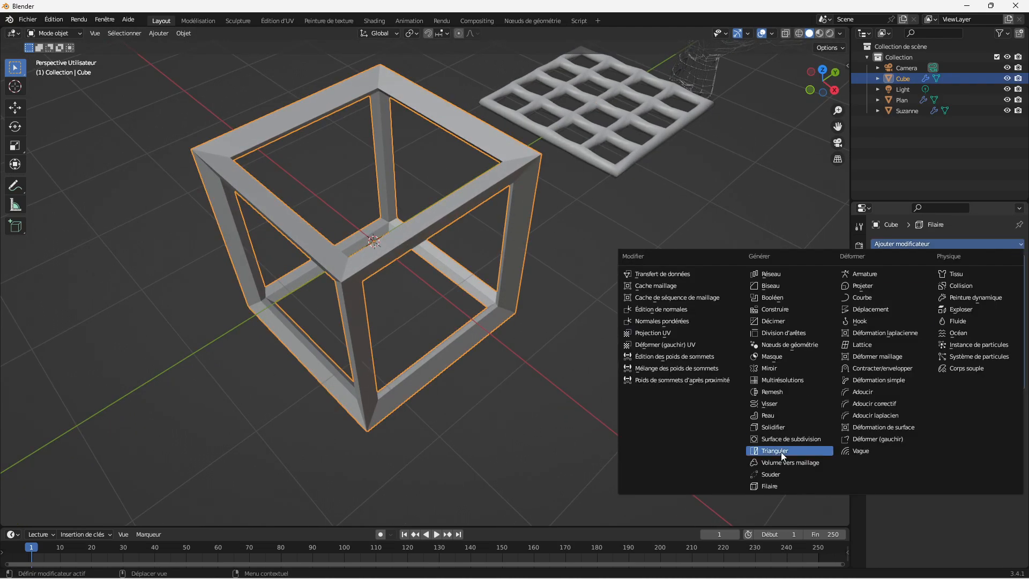
pyautogui.click(798, 441)
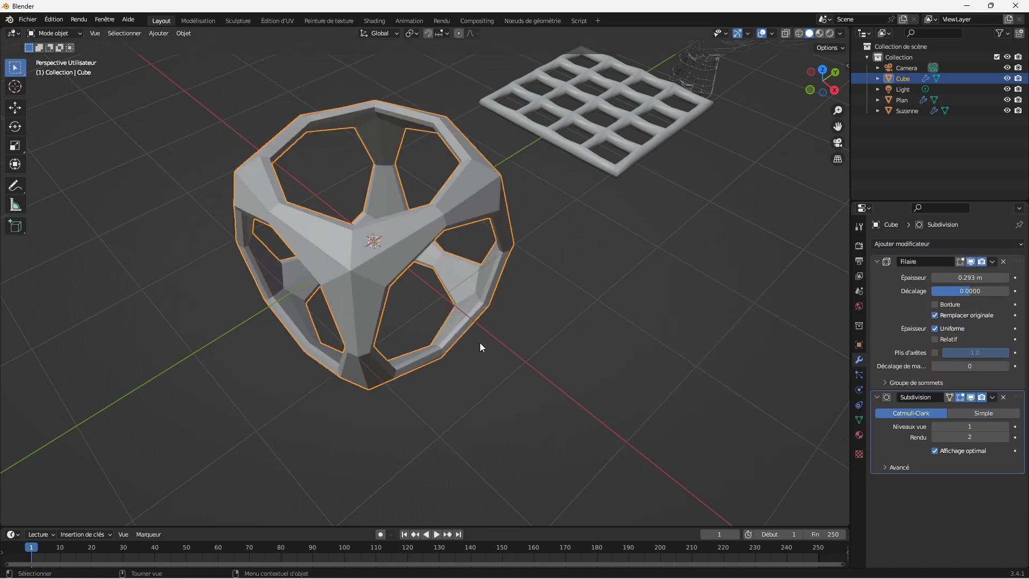
# Step: Enable Crease Edges at 1.0 in the cube's Wireframe modifier
pyautogui.moveTo(841, 79); pyautogui.dragTo(837, 83)
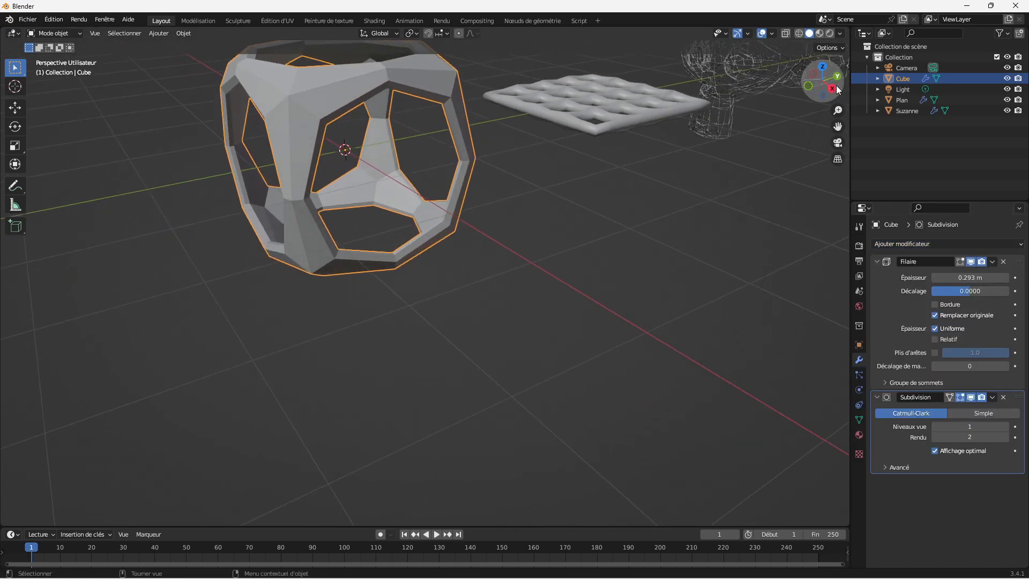
pyautogui.moveTo(841, 127); pyautogui.dragTo(885, 254)
pyautogui.moveTo(838, 110); pyautogui.dragTo(838, 98)
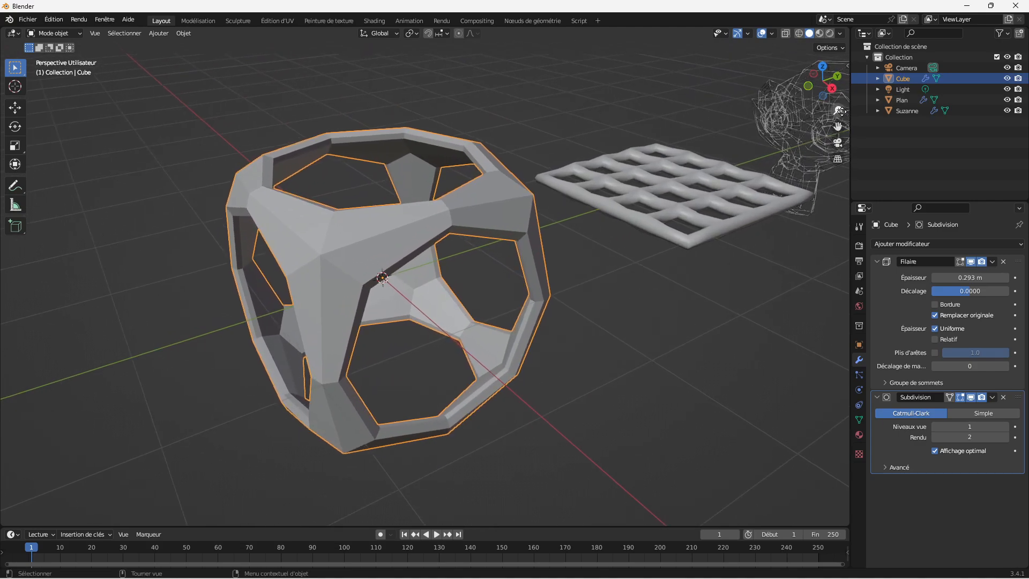
pyautogui.click(935, 353)
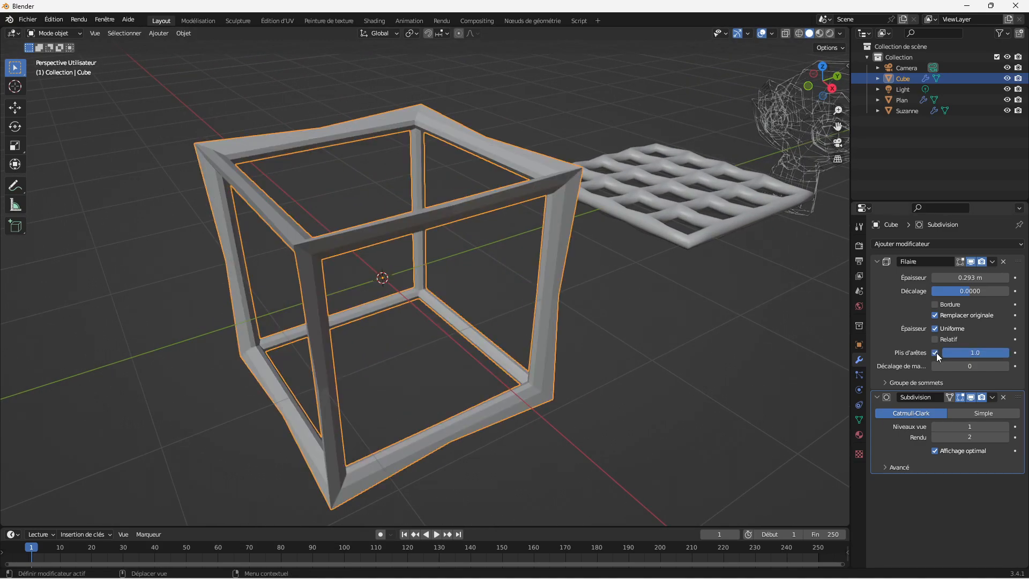
# Step: Try viewport level 3 on the cube's Subdivision modifier to compare the frame's smoothness, and return it to 1
pyautogui.click(1005, 427)
pyautogui.click(1006, 426)
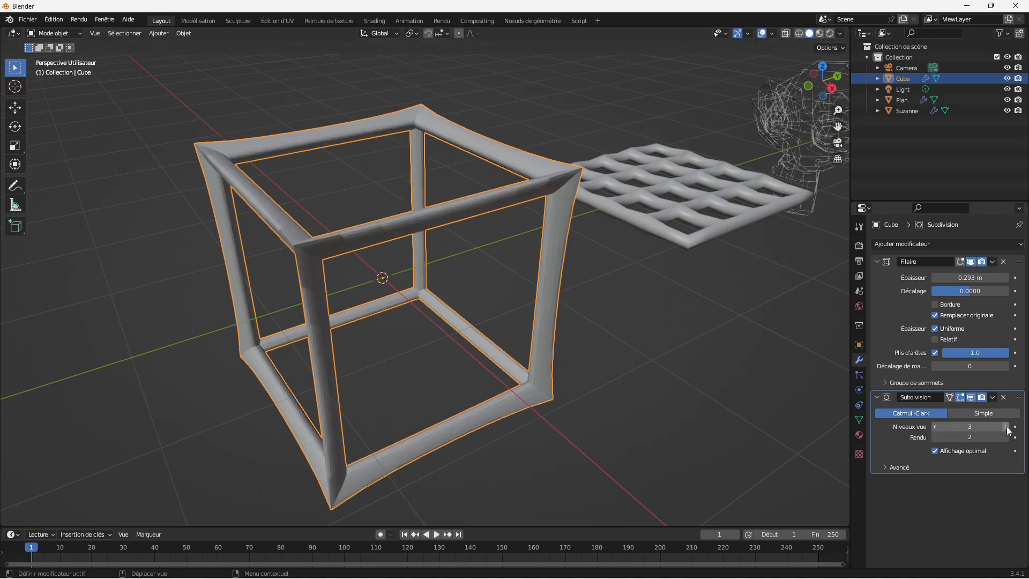
pyautogui.click(935, 426)
pyautogui.click(935, 427)
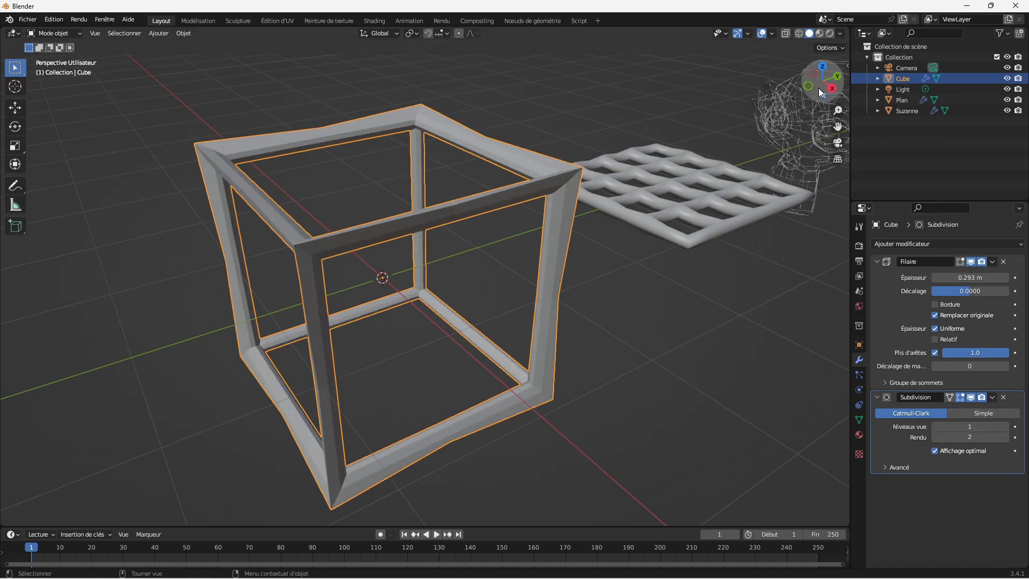
# Step: Add a second Subdivision Surface modifier to the cube and move it above the Wireframe modifier
pyautogui.moveTo(818, 93)
pyautogui.mouseDown()
pyautogui.moveTo(792, 96)
pyautogui.moveTo(820, 91)
pyautogui.moveTo(809, 93)
pyautogui.mouseUp()
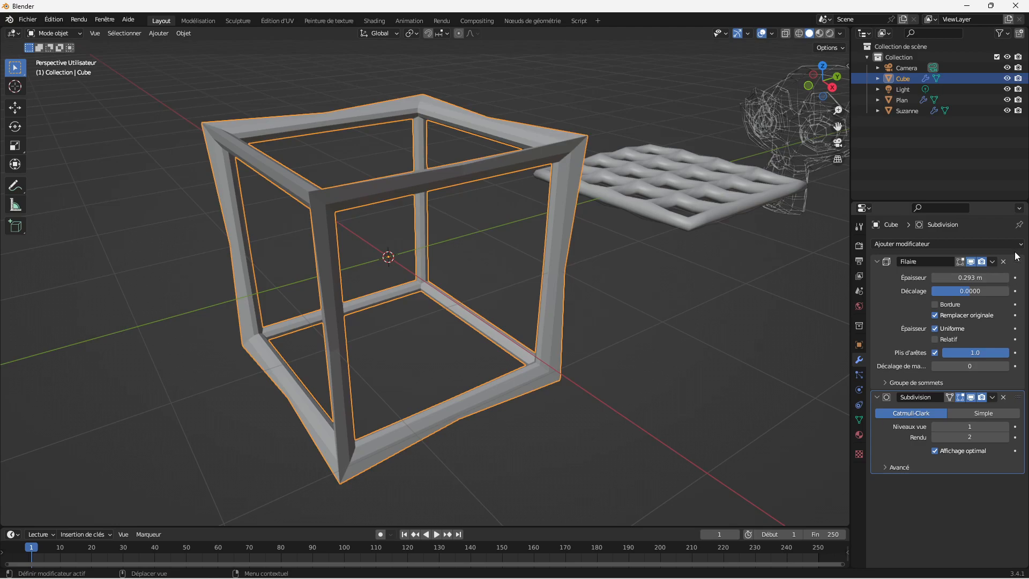
pyautogui.click(911, 244)
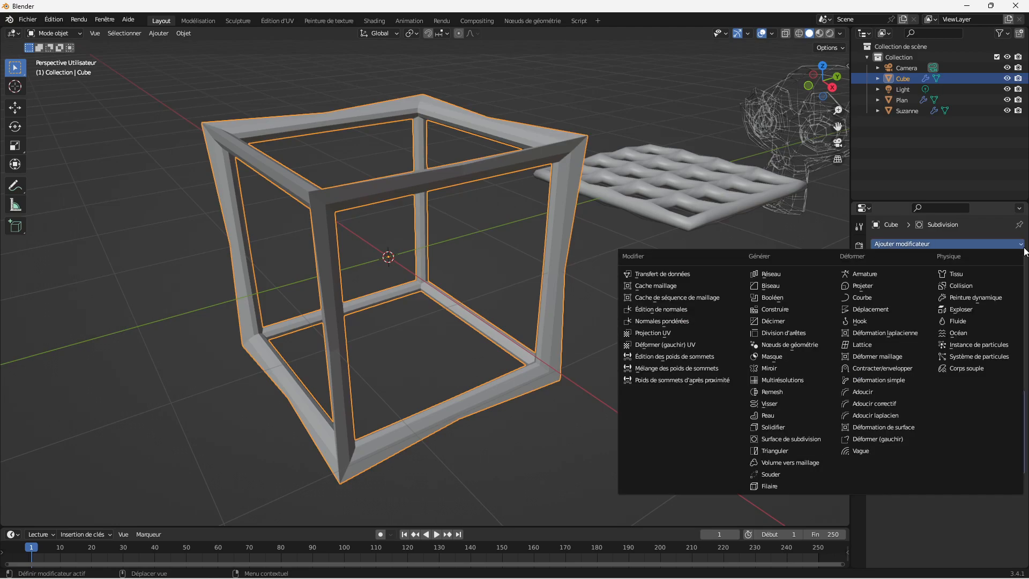
pyautogui.click(789, 438)
pyautogui.moveTo(1017, 482); pyautogui.dragTo(982, 257)
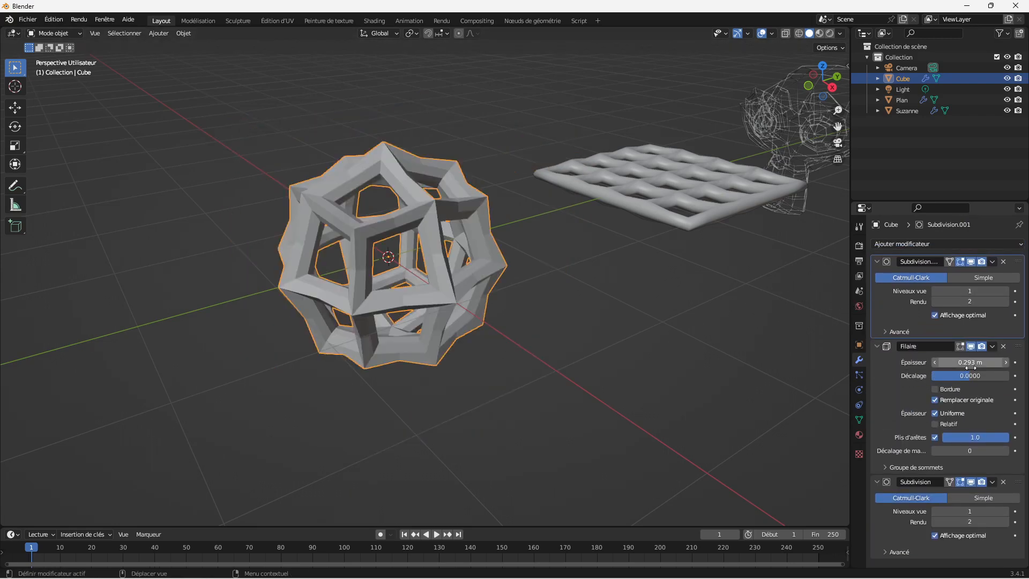
# Step: Toggle Crease Edges and Replace Original in the cube's Wireframe modifier to compare their effects, leaving both enabled
pyautogui.click(937, 436)
pyautogui.click(936, 437)
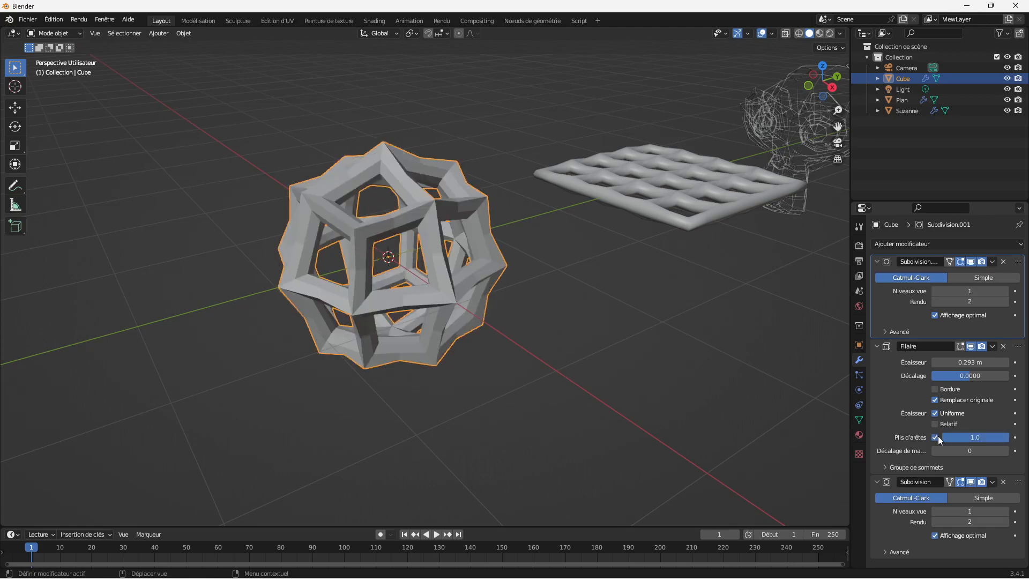
pyautogui.click(935, 399)
pyautogui.click(935, 399)
pyautogui.click(935, 399)
pyautogui.click(935, 399)
# Step: Try viewport level 2 on the cube's topmost Subdivision modifier, and return it to 1
pyautogui.click(1005, 291)
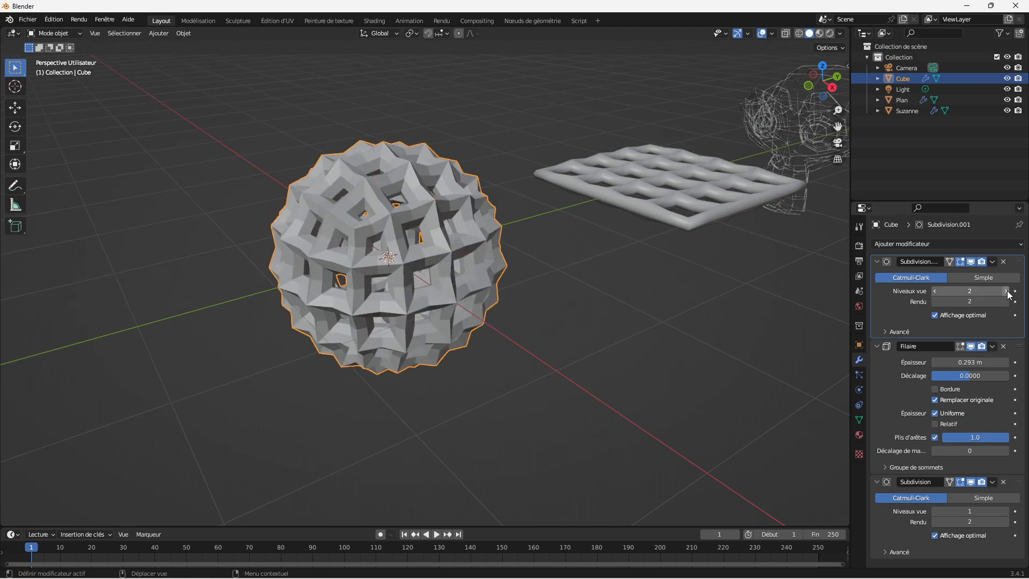
pyautogui.click(936, 291)
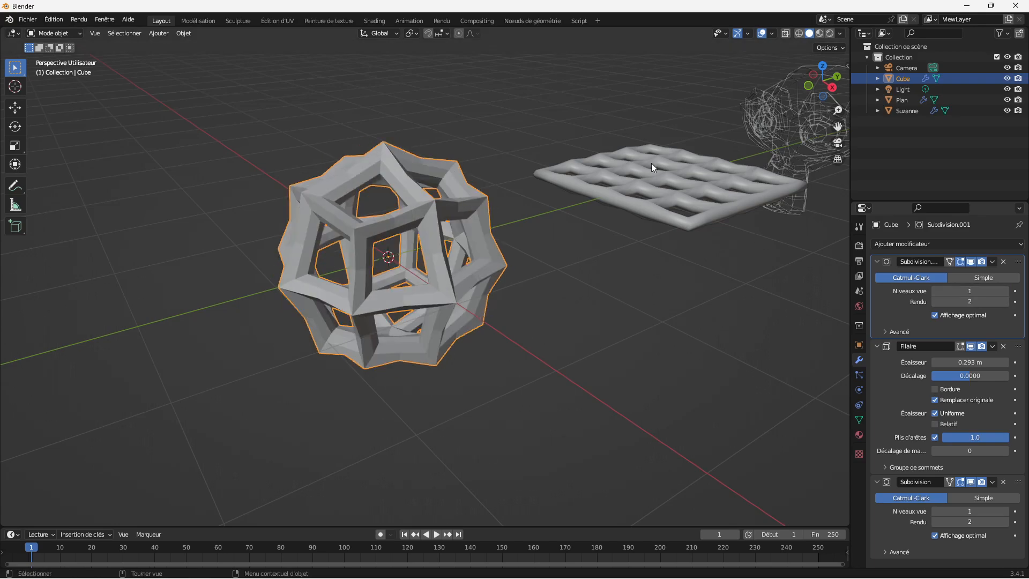
# Step: Raise the viewport level of the cube's last Subdivision modifier to 2 and inspect the rounded frame
pyautogui.moveTo(838, 113); pyautogui.dragTo(537, 161)
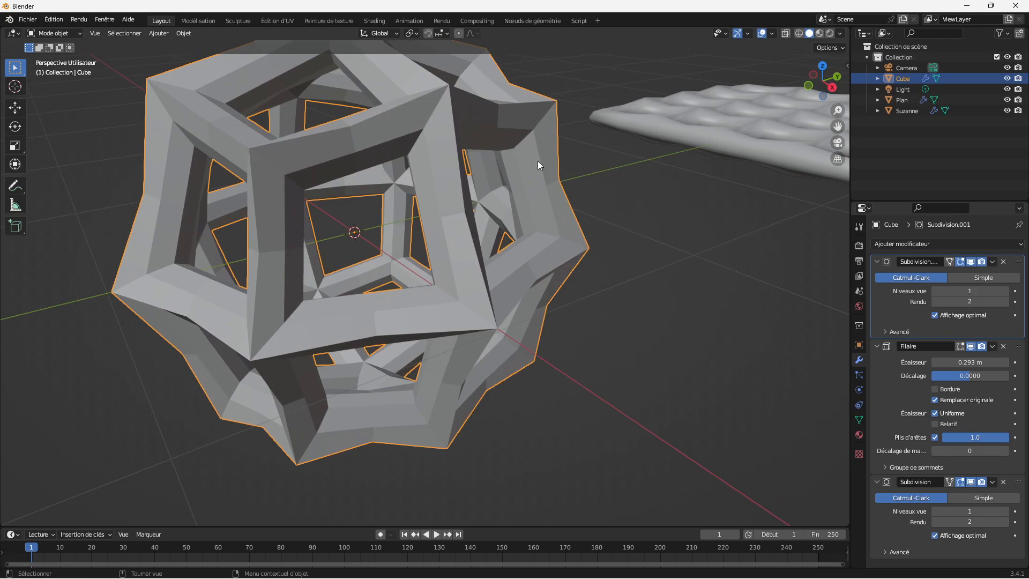
pyautogui.click(1006, 511)
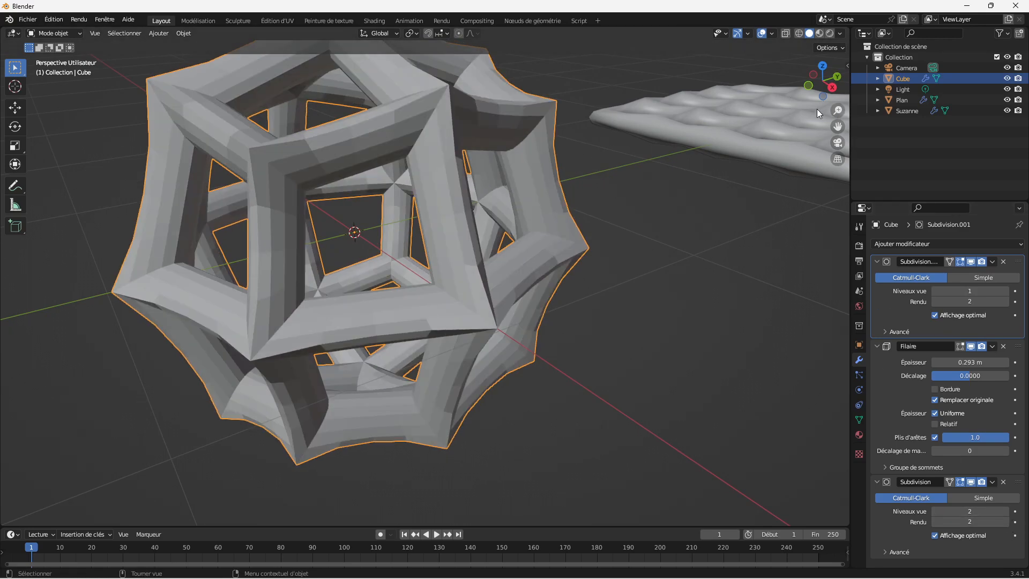
pyautogui.moveTo(831, 96); pyautogui.dragTo(838, 125)
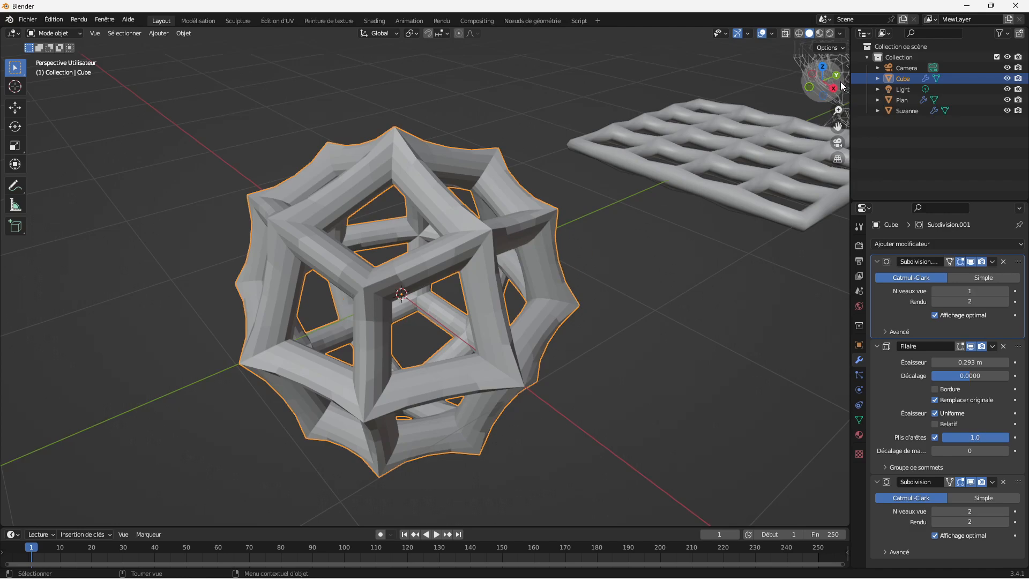
# Step: Examine the finished wireframe cube, plane grid and monkey head together from several angles
pyautogui.moveTo(841, 85); pyautogui.dragTo(693, 77)
pyautogui.moveTo(839, 109); pyautogui.dragTo(964, 163)
pyautogui.moveTo(838, 110); pyautogui.dragTo(838, 147)
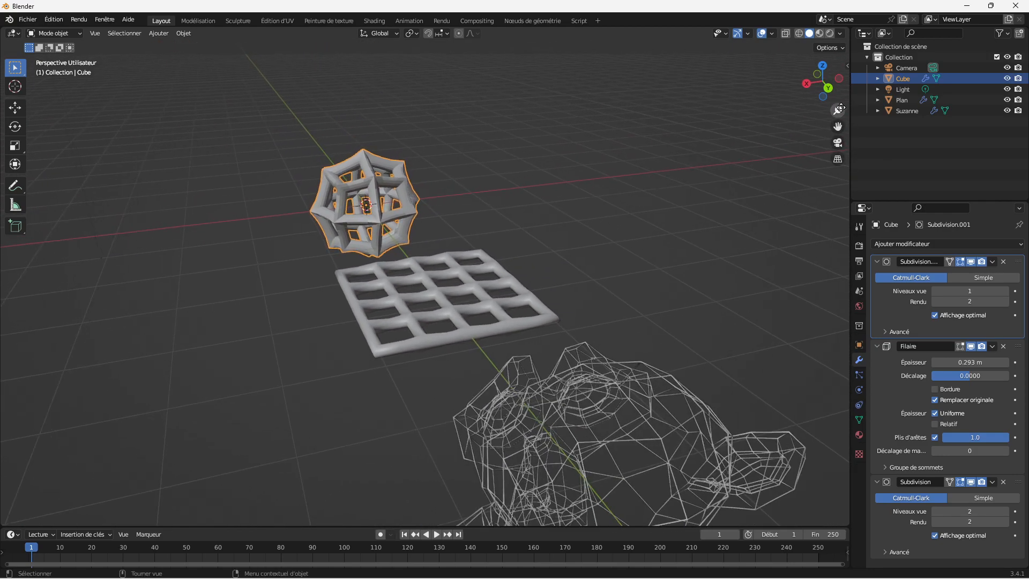
pyautogui.moveTo(837, 95)
pyautogui.mouseDown()
pyautogui.moveTo(889, 98)
pyautogui.moveTo(840, 87)
pyautogui.mouseUp()
pyautogui.moveTo(837, 127); pyautogui.dragTo(643, 293)
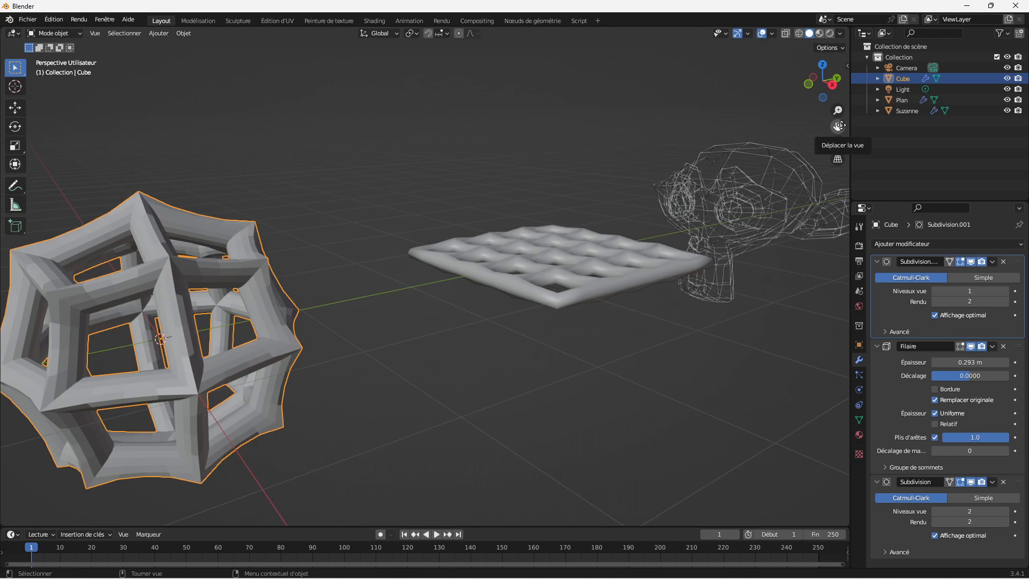
pyautogui.moveTo(825, 79)
pyautogui.mouseDown()
pyautogui.moveTo(816, 81)
pyautogui.moveTo(826, 81)
pyautogui.mouseUp()
pyautogui.moveTo(838, 125)
pyautogui.mouseDown()
pyautogui.moveTo(884, 118)
pyautogui.moveTo(837, 126)
pyautogui.mouseUp()
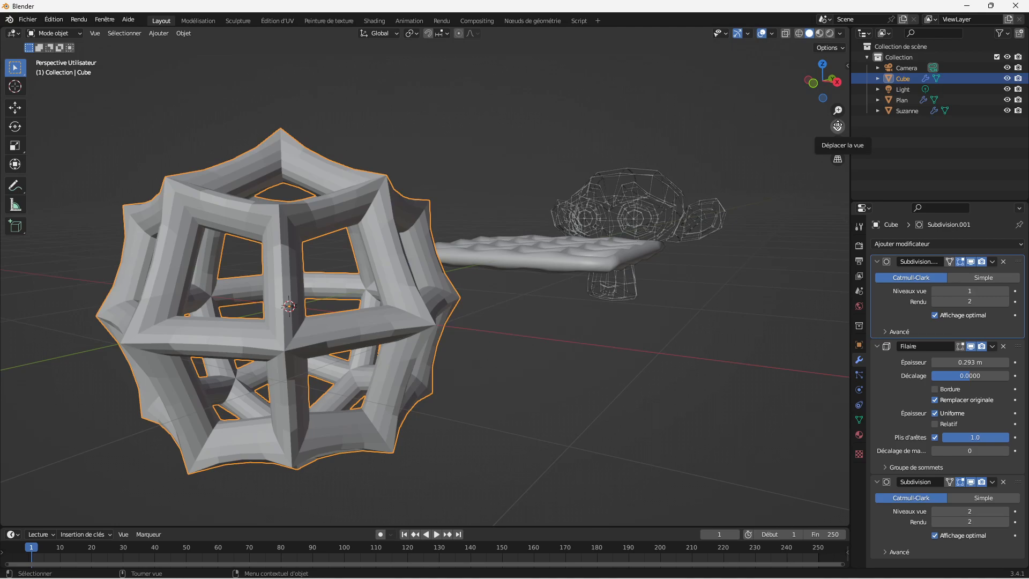
pyautogui.moveTo(823, 80); pyautogui.dragTo(830, 92)
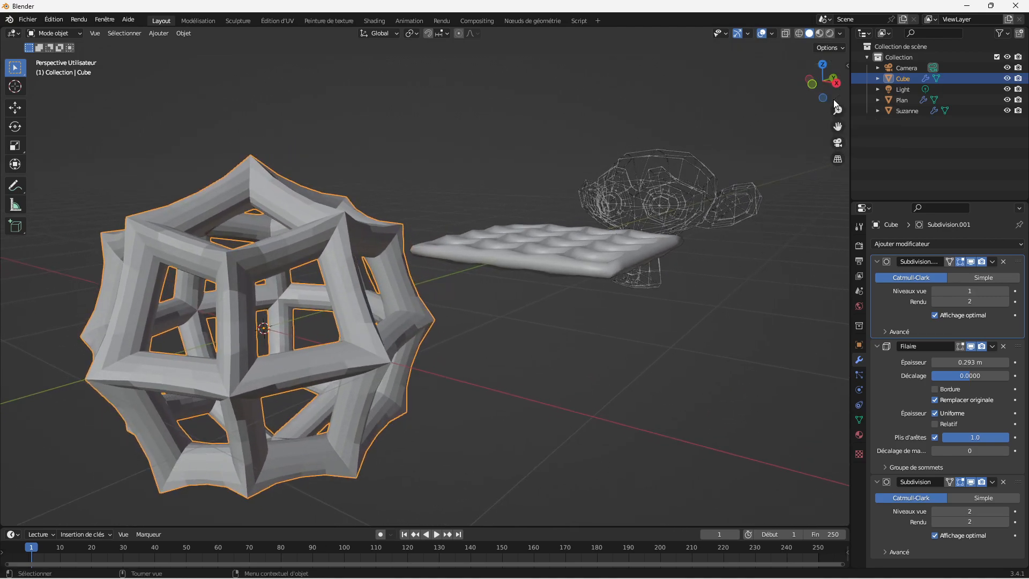